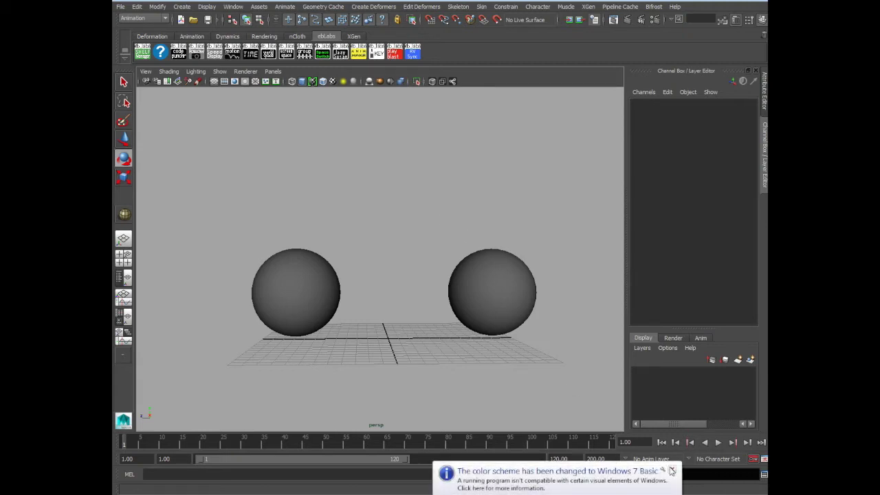
# Step: Dismiss the color scheme notification
pyautogui.click(672, 471)
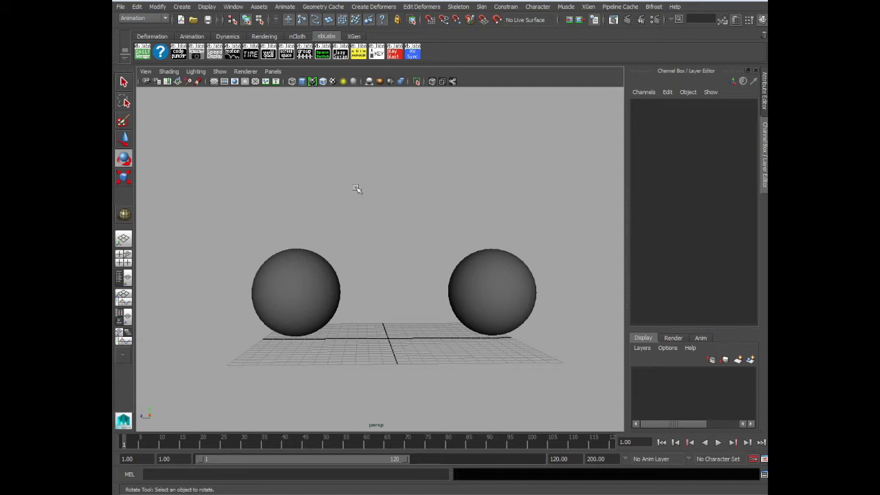
# Step: Try moving the parent sphere, and try rotating and moving the child sphere, to test how they behave independently
pyautogui.click(293, 284)
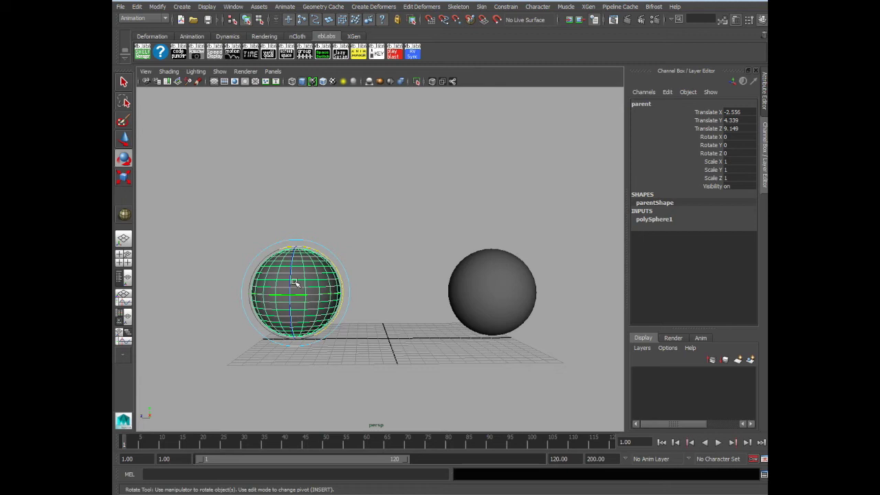
pyautogui.moveTo(294, 283)
pyautogui.mouseDown()
pyautogui.moveTo(311, 279)
pyautogui.moveTo(300, 285)
pyautogui.mouseUp()
pyautogui.hotkey('ctrl', 'z')
pyautogui.press('w')
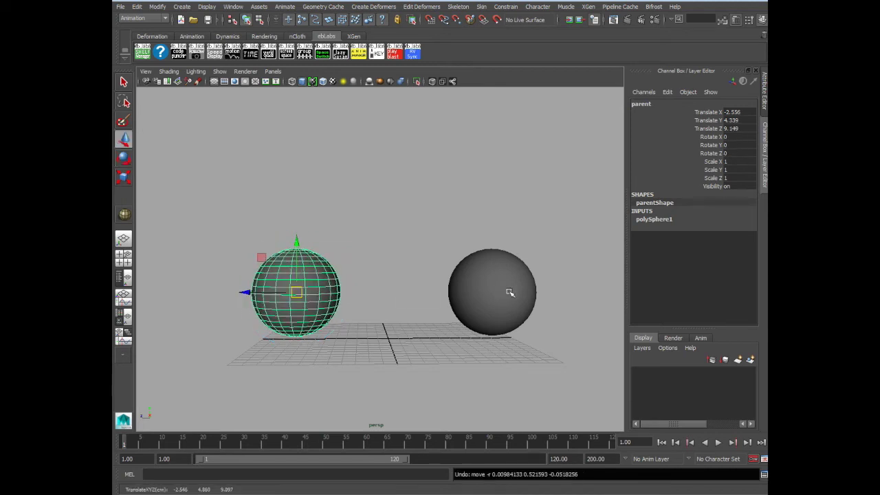
pyautogui.click(509, 293)
pyautogui.click(287, 296)
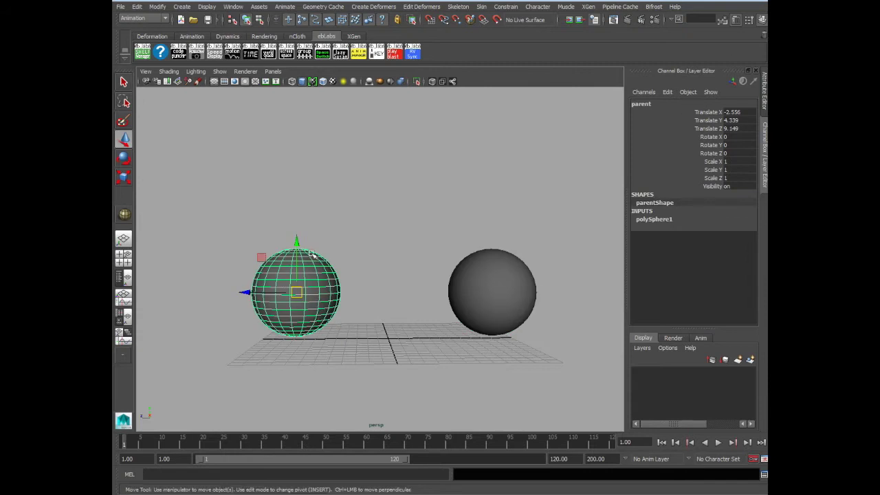
pyautogui.click(508, 292)
pyautogui.press('e')
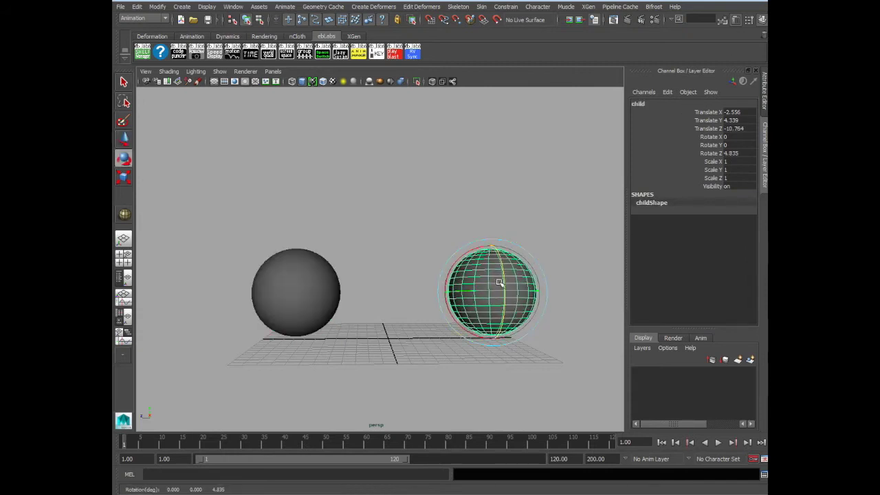
pyautogui.press('w')
pyautogui.moveTo(493, 293); pyautogui.dragTo(498, 289)
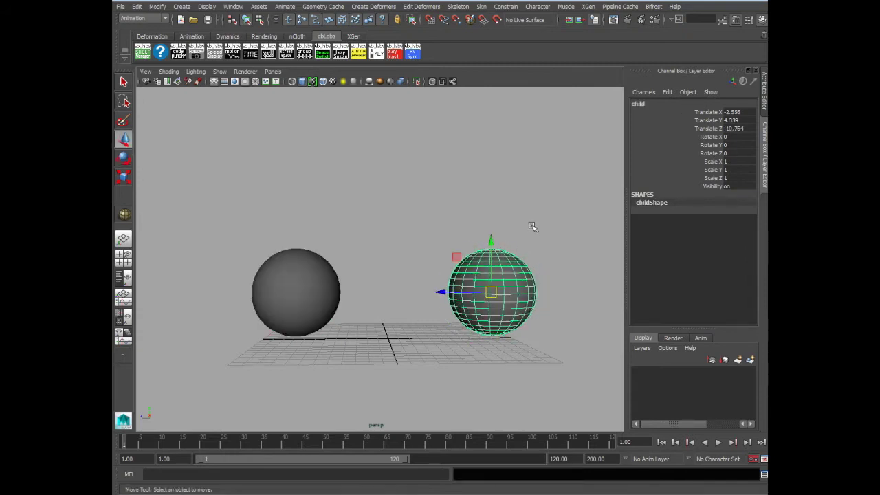
pyautogui.click(534, 228)
# Step: Parent-constrain the child sphere to the parent sphere with Maintain offset on, all translate and rotate axes, and weight 1
pyautogui.click(295, 279)
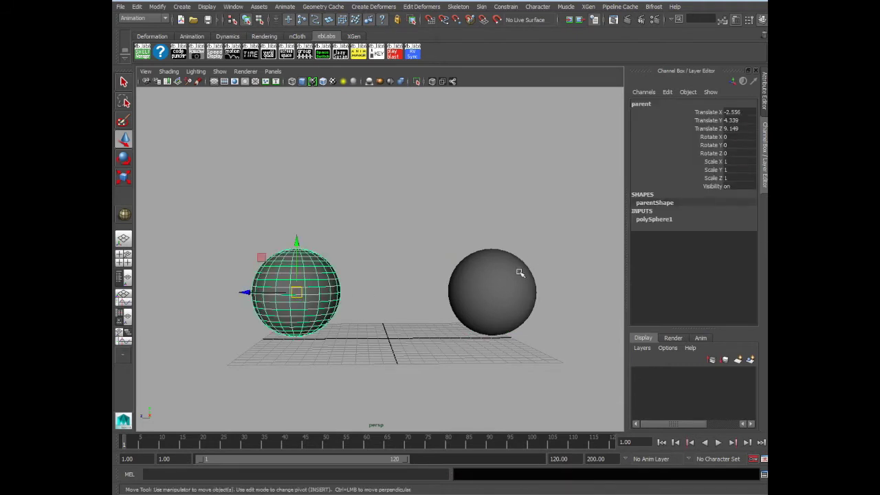
pyautogui.keyDown('shift'); pyautogui.click(488, 291); pyautogui.keyUp('shift')
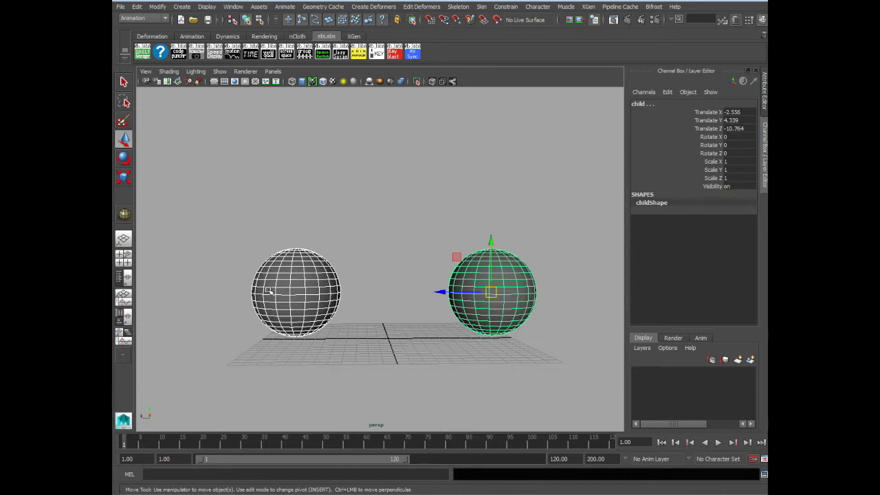
pyautogui.click(165, 21)
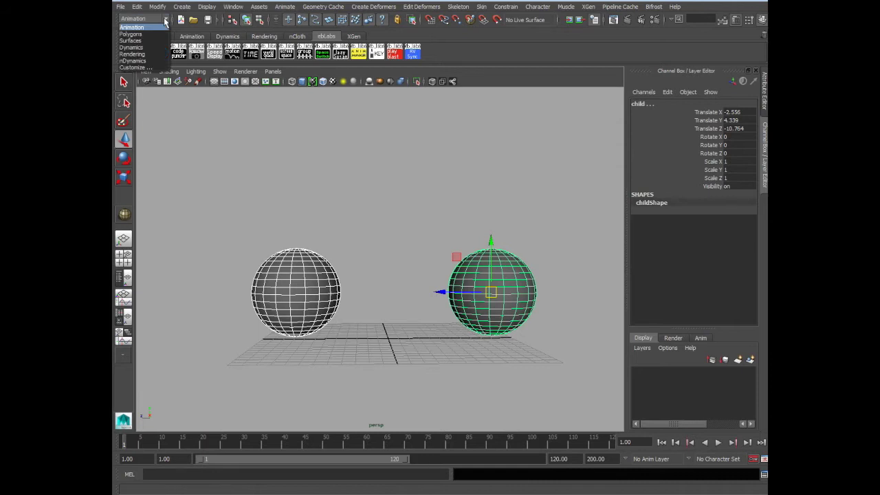
pyautogui.click(165, 21)
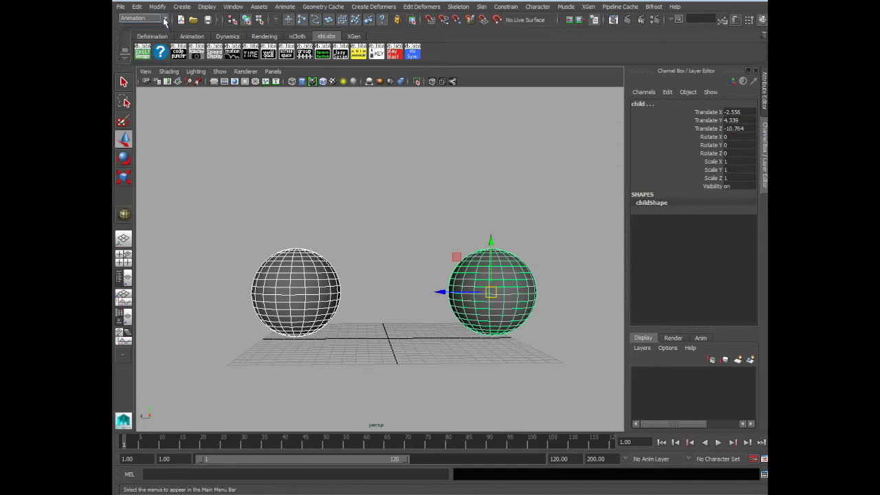
pyautogui.click(505, 7)
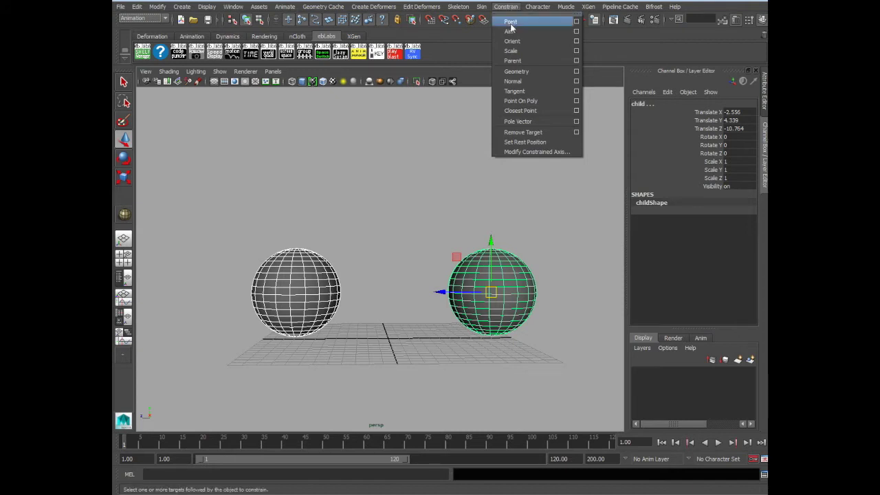
pyautogui.click(577, 61)
pyautogui.moveTo(469, 39); pyautogui.dragTo(461, 31)
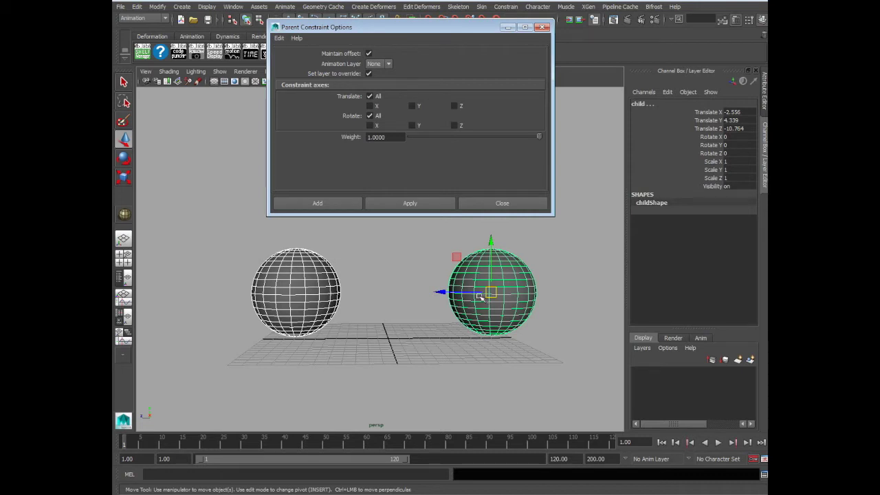
pyautogui.click(387, 204)
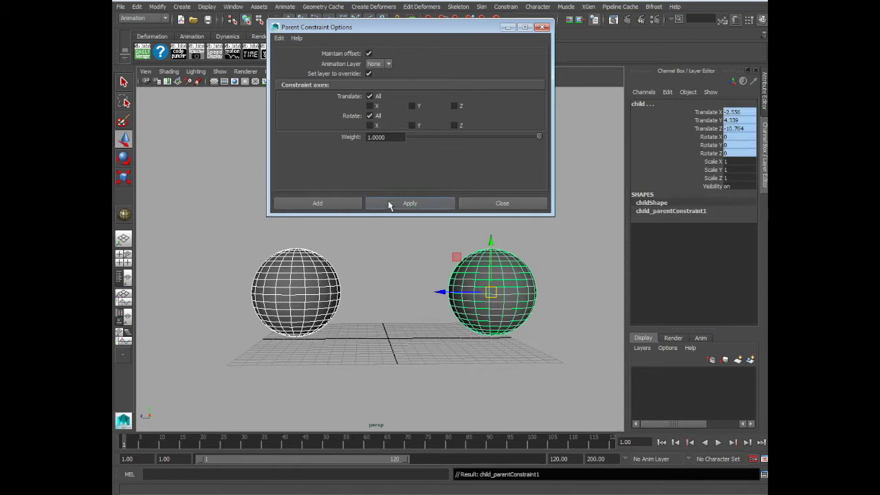
pyautogui.click(501, 202)
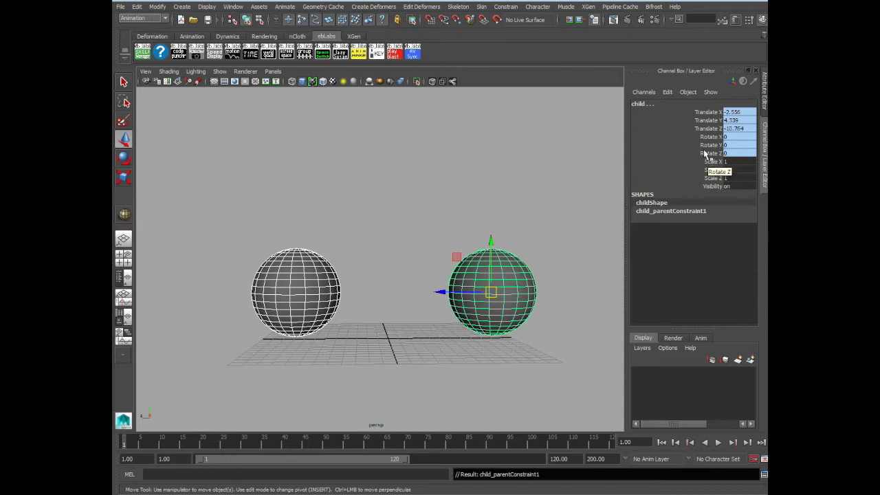
pyautogui.click(559, 152)
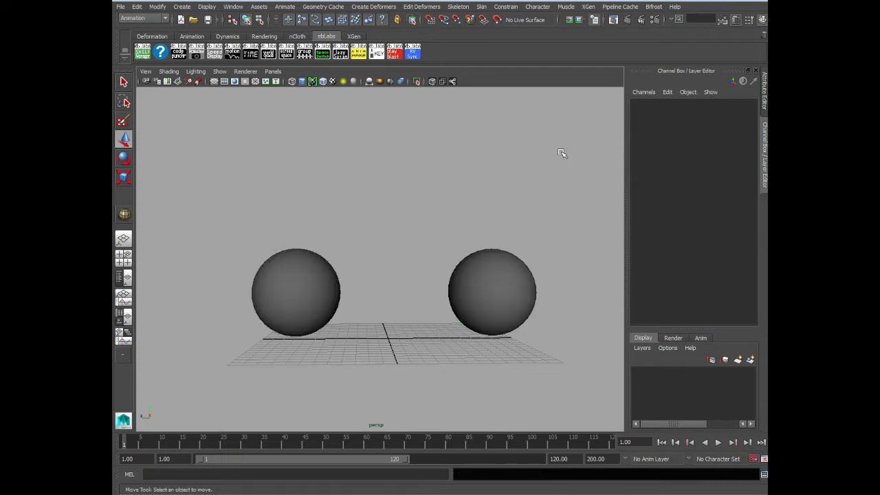
# Step: Compare the channels of both spheres and try rotating the parent sphere to test the constraint
pyautogui.click(297, 287)
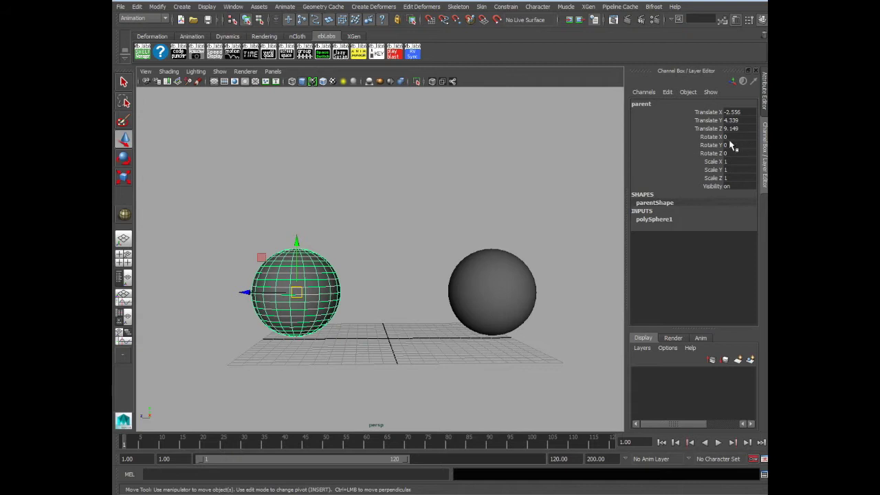
pyautogui.click(517, 277)
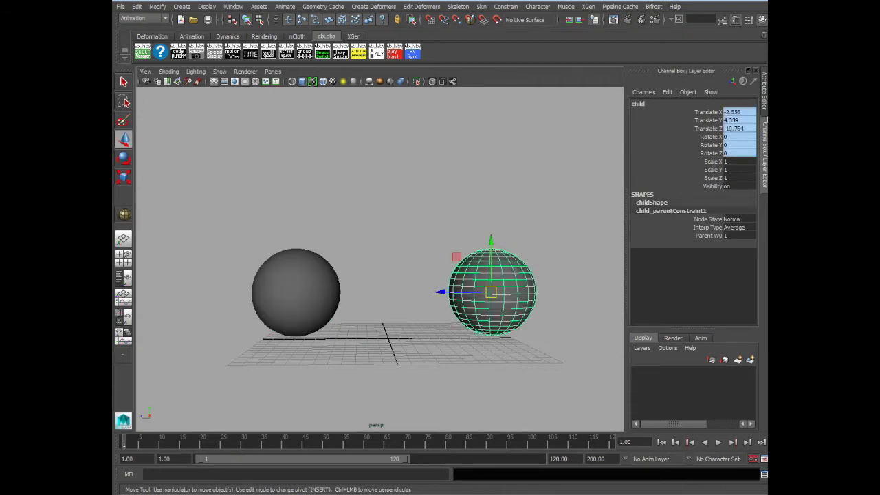
pyautogui.click(317, 296)
pyautogui.press('e')
pyautogui.moveTo(327, 269); pyautogui.dragTo(334, 291)
pyautogui.hotkey('ctrl', 'z')
pyautogui.hotkey('ctrl', 'z')
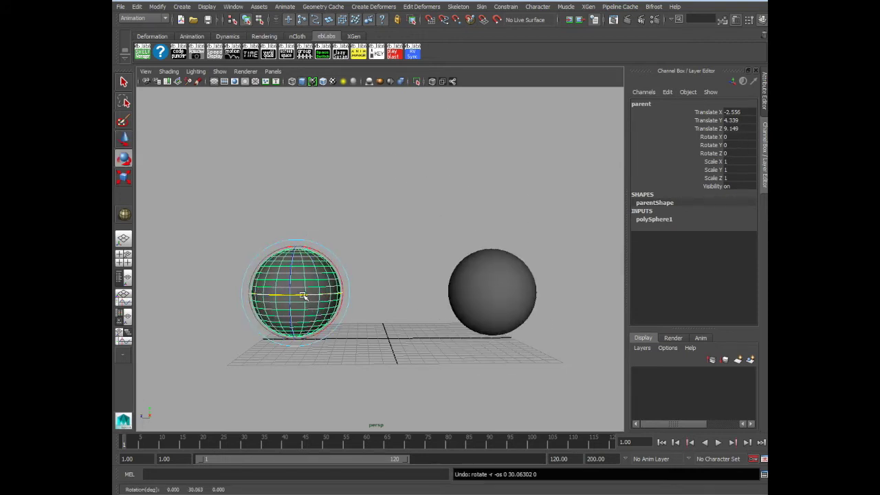
# Step: Key the parent sphere at frame 1, and key it at frame 18 raised to about Translate Y 14.2, Z 2.4
pyautogui.press('s')
pyautogui.click(197, 443)
pyautogui.press('w')
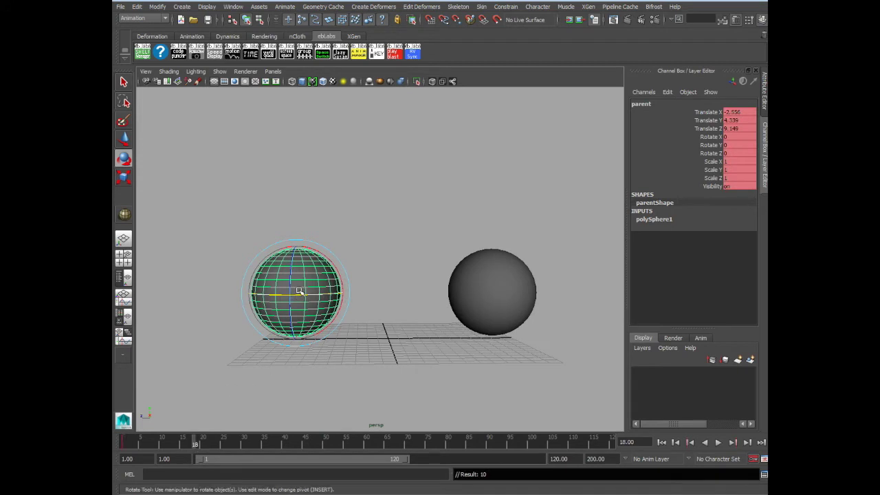
pyautogui.moveTo(297, 293); pyautogui.dragTo(382, 190)
pyautogui.press('s')
pyautogui.hotkey('alt', 'v')
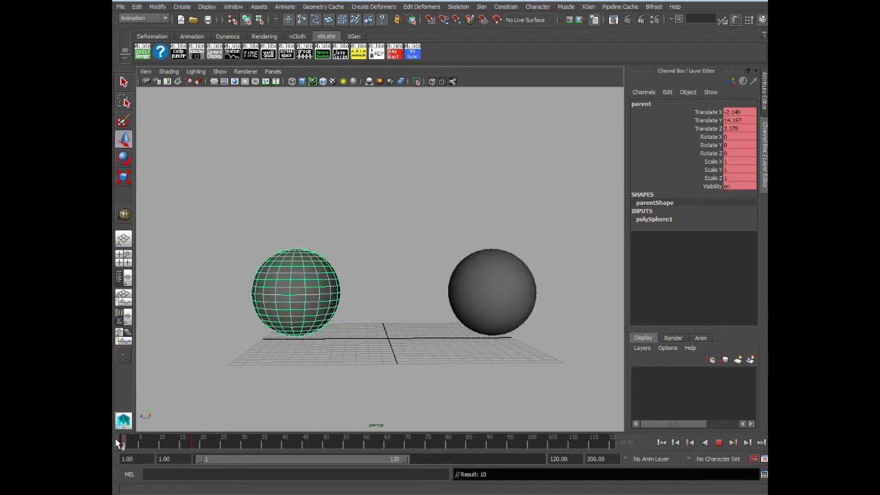
# Step: Rotate the parent sphere at frame 18 and key its rotation
pyautogui.moveTo(196, 427)
pyautogui.mouseDown()
pyautogui.moveTo(177, 441)
pyautogui.moveTo(195, 440)
pyautogui.mouseUp()
pyautogui.press('e')
pyautogui.moveTo(382, 209); pyautogui.dragTo(447, 206)
pyautogui.press('s')
# Step: Pose the parent sphere at frame 37 at about Translate Y 7.3, Z -3 and Rotate 13.8, -21, 15.4, and review the motion
pyautogui.click(272, 443)
pyautogui.press('w')
pyautogui.press('e')
pyautogui.keyDown('alt'); pyautogui.moveTo(446, 206); pyautogui.dragTo(426, 196, button='right'); pyautogui.keyUp('alt')
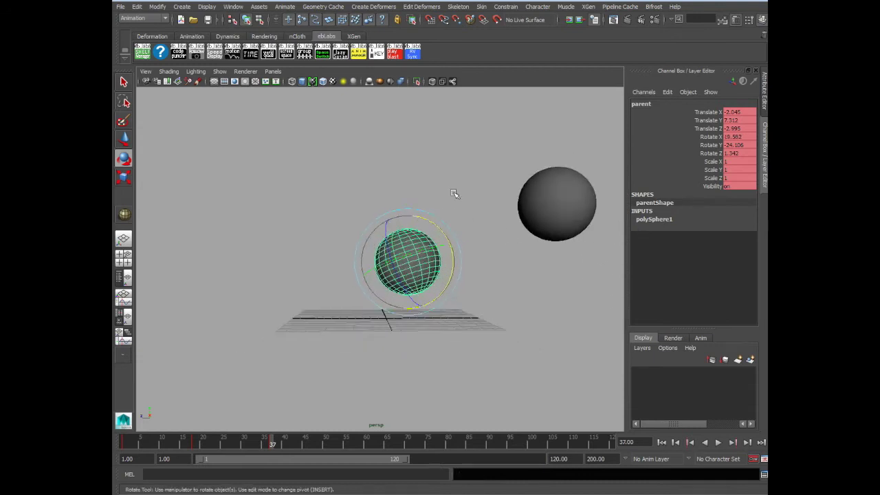
pyautogui.keyDown('alt'); pyautogui.moveTo(377, 203); pyautogui.dragTo(335, 203, button='middle'); pyautogui.keyUp('alt')
pyautogui.moveTo(124, 447); pyautogui.dragTo(272, 442)
# Step: Key the constrained child sphere at frame 37 and select its Blend Parent 1 channel
pyautogui.click(508, 215)
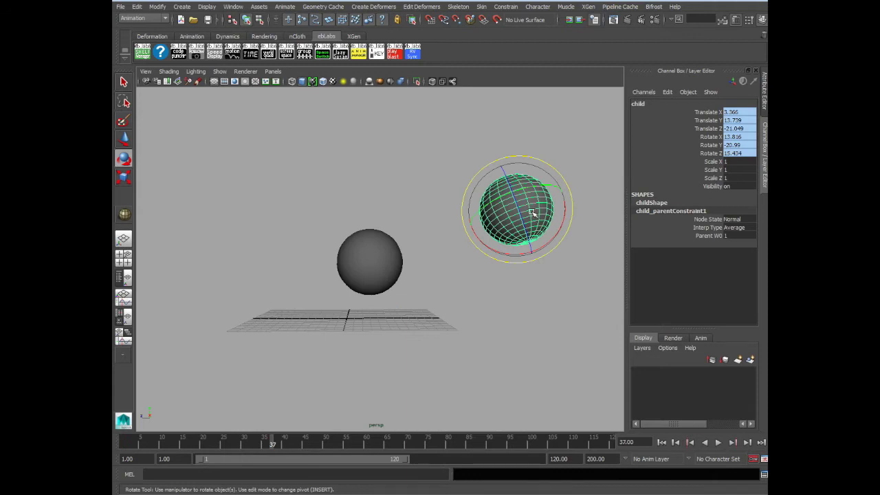
pyautogui.press('s')
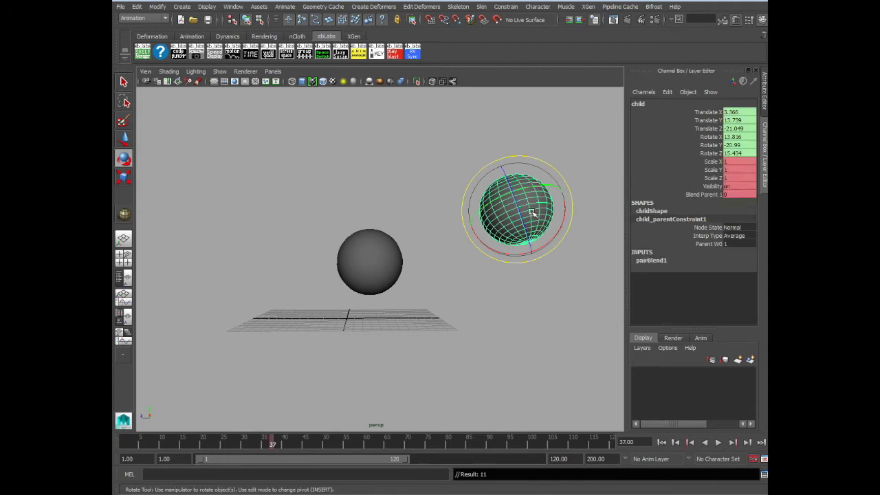
pyautogui.click(707, 195)
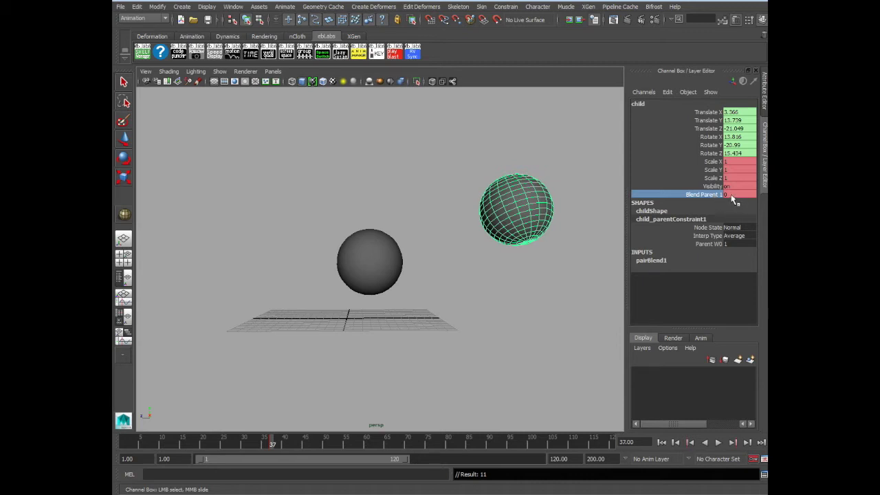
# Step: Try moving the parent sphere to test the child with Blend Parent 1 at 0
pyautogui.click(361, 270)
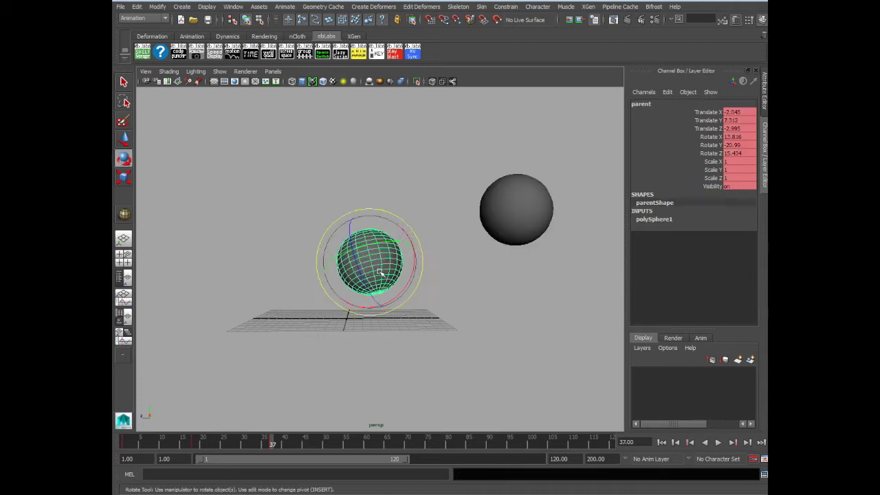
pyautogui.press('w')
pyautogui.moveTo(371, 261)
pyautogui.mouseDown()
pyautogui.moveTo(336, 252)
pyautogui.moveTo(362, 250)
pyautogui.mouseUp()
pyautogui.hotkey('ctrl', 'z')
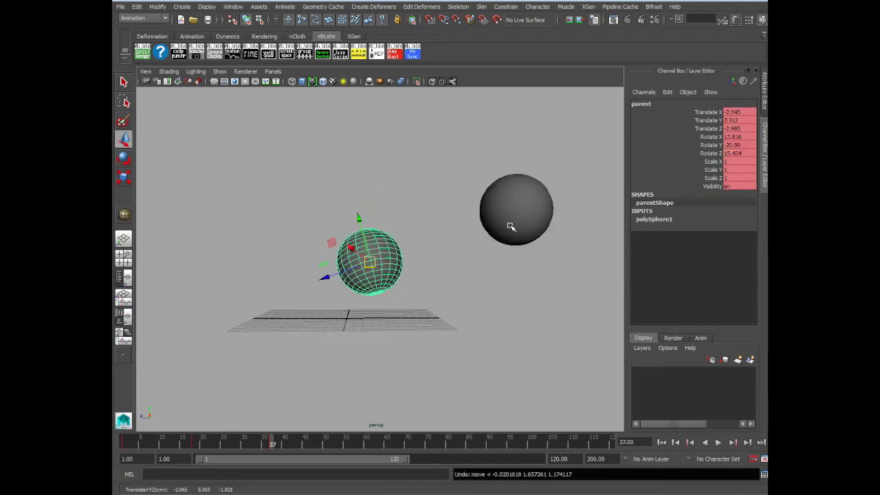
# Step: Set the child sphere's Blend Parent 1 to 1 at frame 37
pyautogui.click(515, 211)
pyautogui.doubleClick(731, 194)
pyautogui.press('Return')
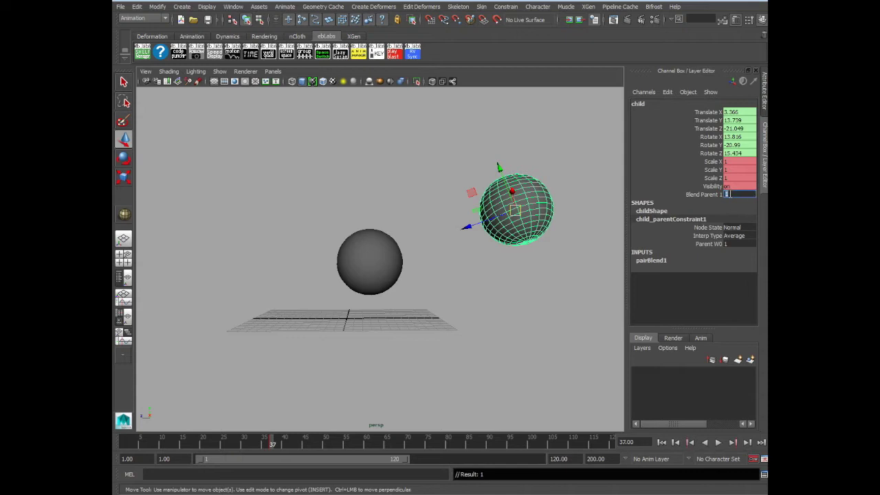
# Step: Try rotating the parent sphere to test the child with Blend Parent 1 at 1
pyautogui.click(360, 265)
pyautogui.press('e')
pyautogui.moveTo(364, 261); pyautogui.dragTo(375, 266)
pyautogui.hotkey('ctrl', 'z')
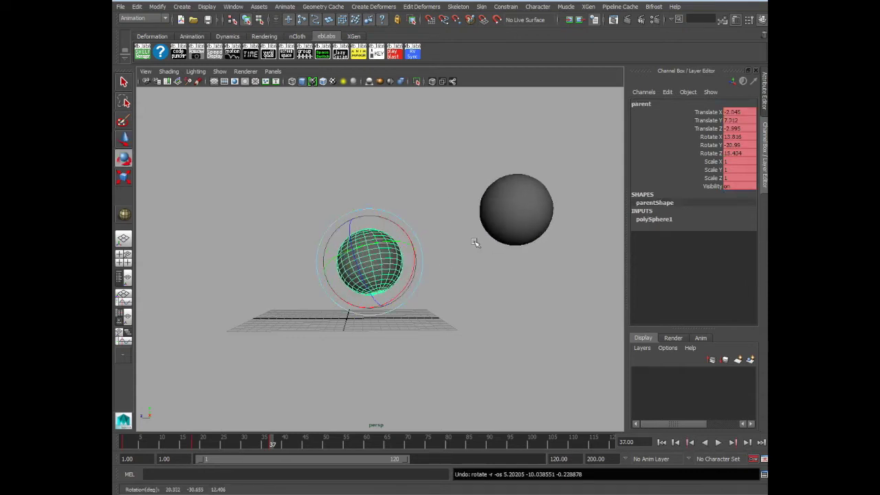
# Step: Review the animation up to frame 38, key the child sphere's Blend Parent 1 there and set it to 0
pyautogui.click(492, 213)
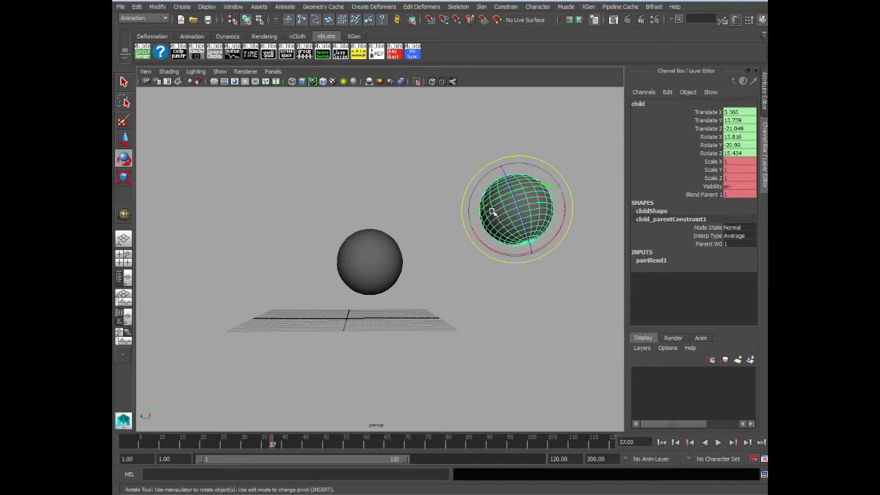
pyautogui.hotkey('alt', 'v')
pyautogui.moveTo(118, 444); pyautogui.dragTo(277, 445)
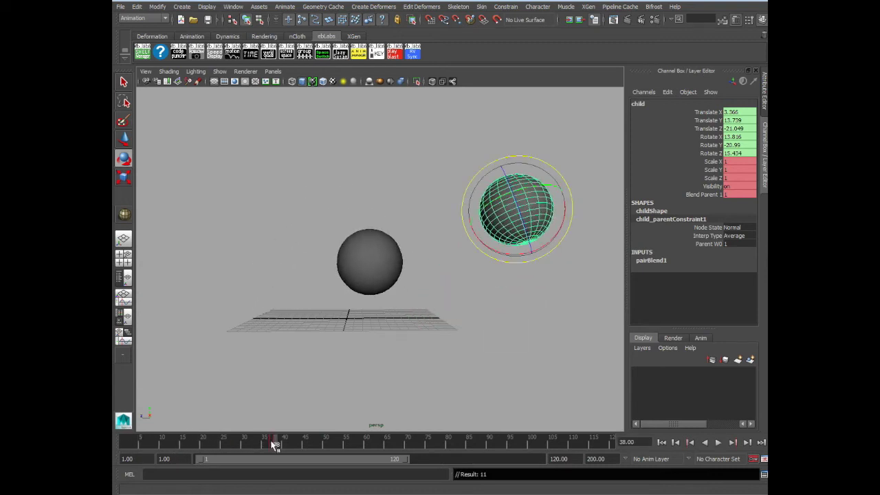
pyautogui.click(695, 195)
pyautogui.rightClick(697, 197)
pyautogui.click(700, 208)
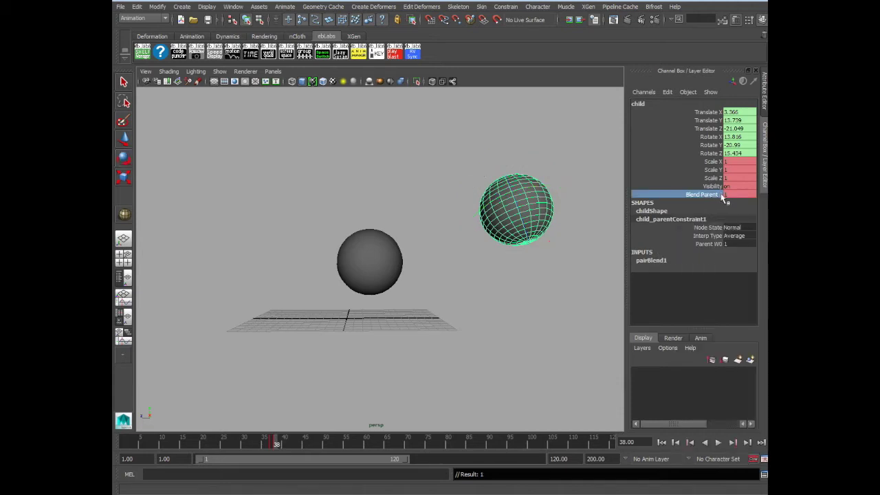
pyautogui.click(727, 194)
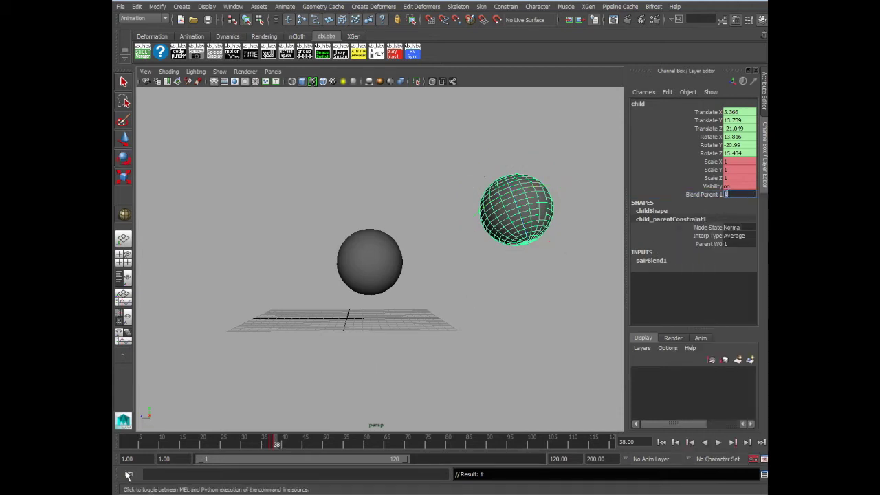
# Step: Move the parent sphere at frame 62 up to about Translate Y 21.6, Z 8.6
pyautogui.moveTo(125, 444); pyautogui.dragTo(375, 443)
pyautogui.click(367, 252)
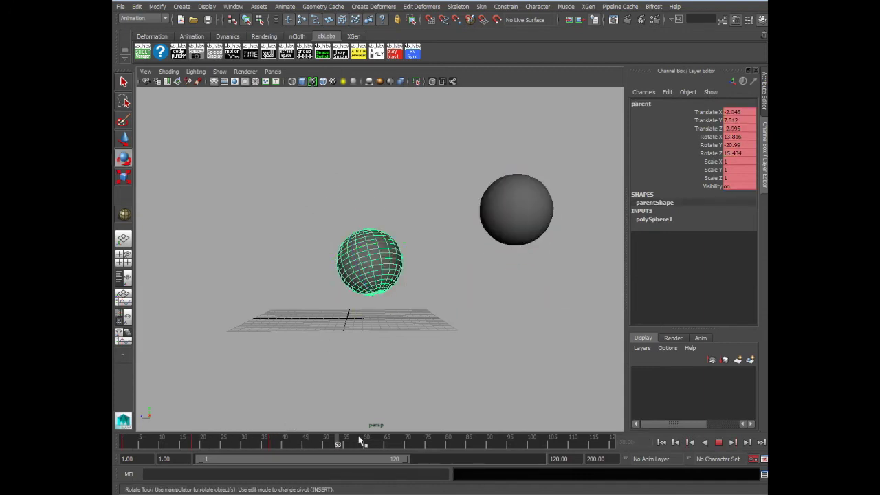
pyautogui.press('w')
pyautogui.moveTo(369, 260); pyautogui.dragTo(250, 196)
# Step: Move the parent sphere at frame 87 to about Translate Y 6.6, Z 19.3, and scrub through the animation
pyautogui.click(477, 443)
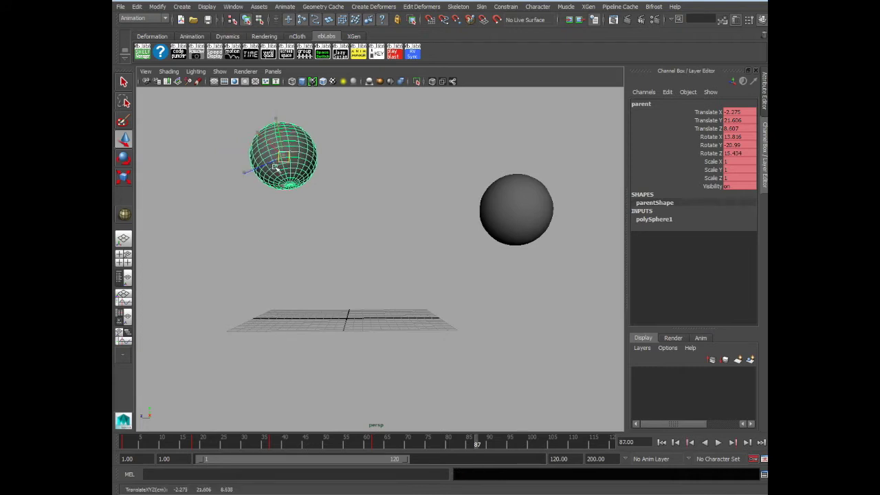
pyautogui.moveTo(283, 157); pyautogui.dragTo(202, 268)
pyautogui.moveTo(137, 444); pyautogui.dragTo(479, 464)
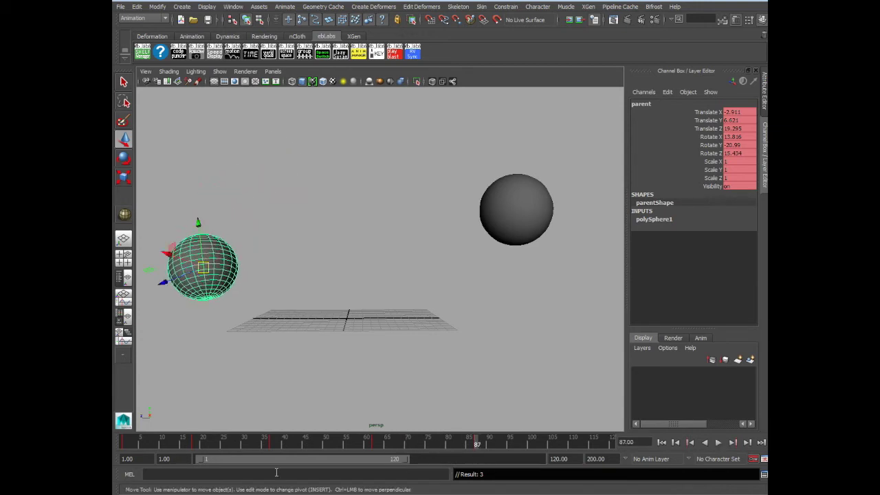
# Step: Return to frame 1 and examine the child sphere's Translate curves in the Graph Editor
pyautogui.click(115, 440)
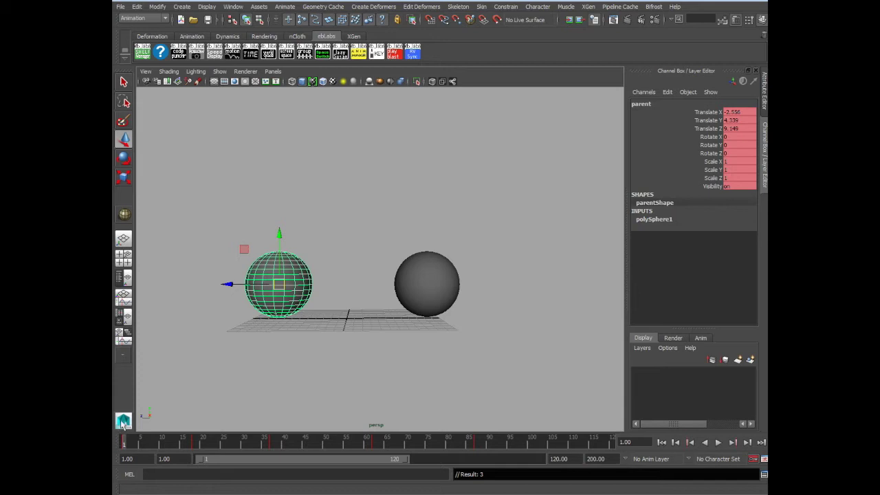
pyautogui.click(409, 300)
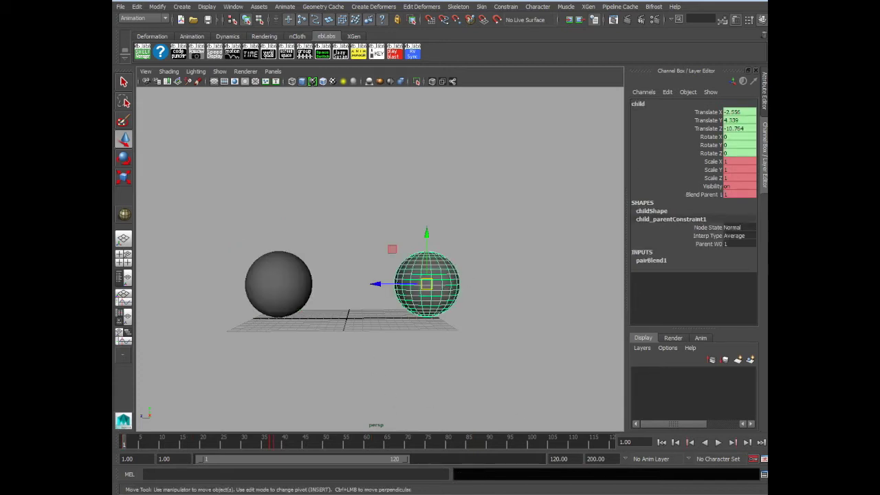
pyautogui.moveTo(362, 282); pyautogui.dragTo(527, 280)
pyautogui.moveTo(205, 352); pyautogui.dragTo(204, 376)
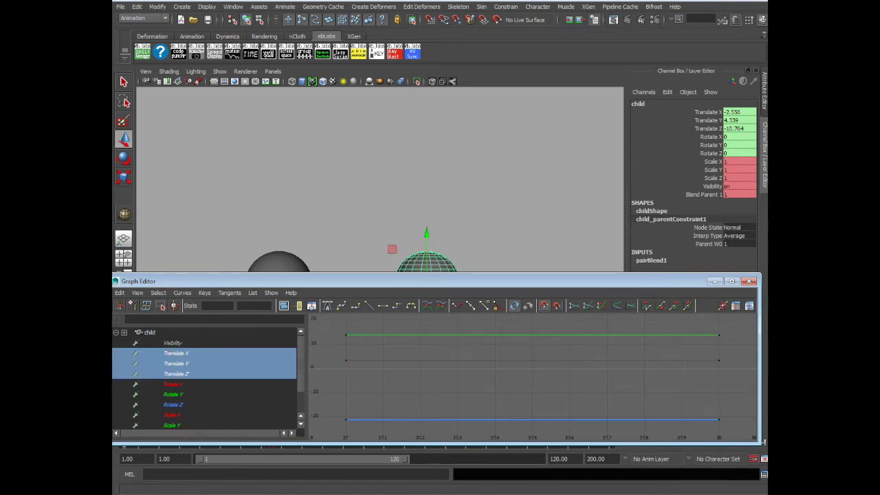
pyautogui.click(715, 281)
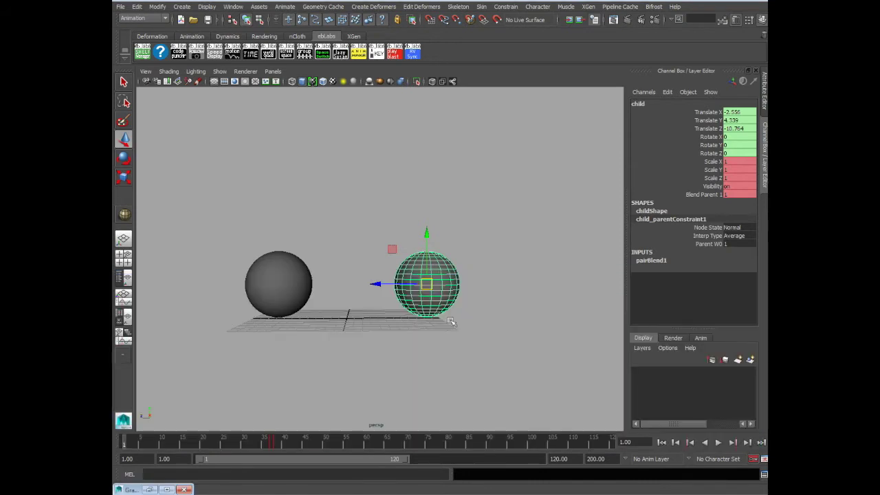
# Step: Delete the child sphere's key at frame 38 and set a key on all its channels at frame 37
pyautogui.click(275, 445)
pyautogui.rightClick(276, 444)
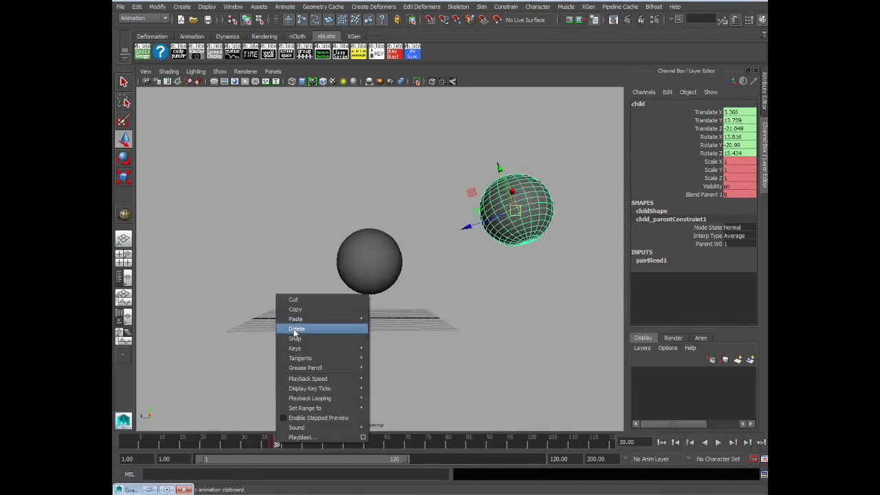
pyautogui.click(295, 329)
pyautogui.click(273, 445)
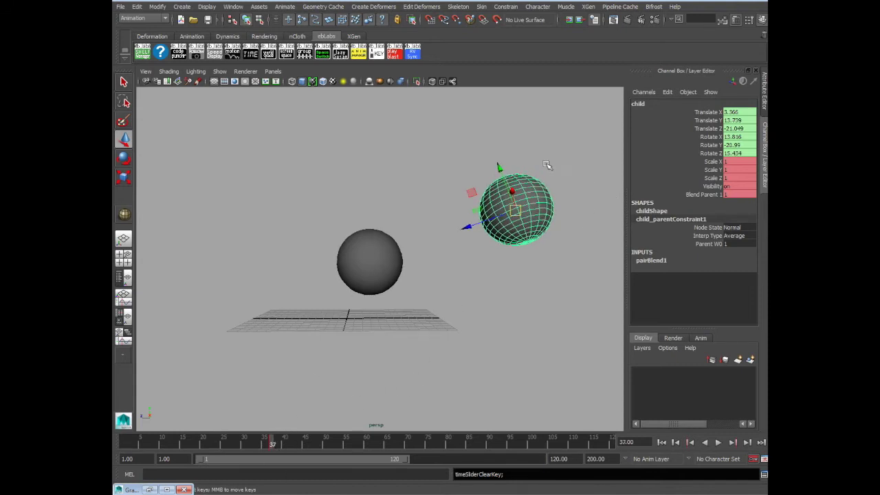
pyautogui.press('s')
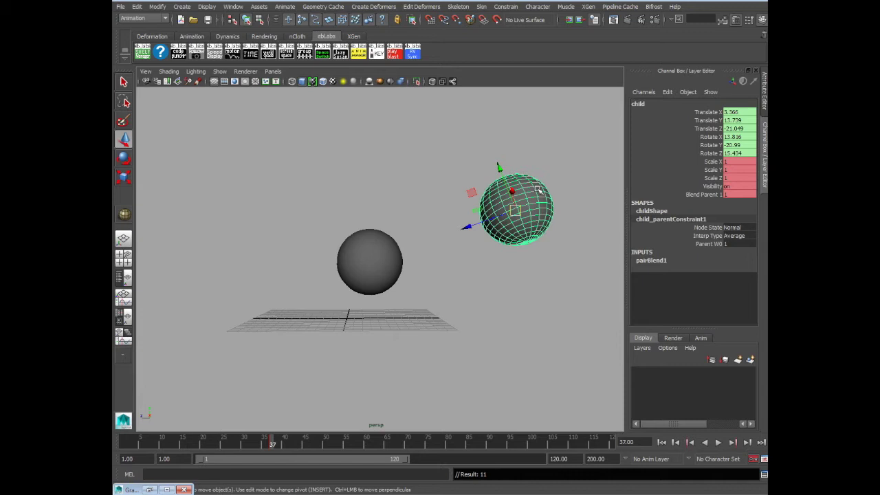
# Step: Scrub to frame 60 and set the child sphere's Blend Parent 1 to 0 there
pyautogui.moveTo(708, 112); pyautogui.dragTo(687, 152)
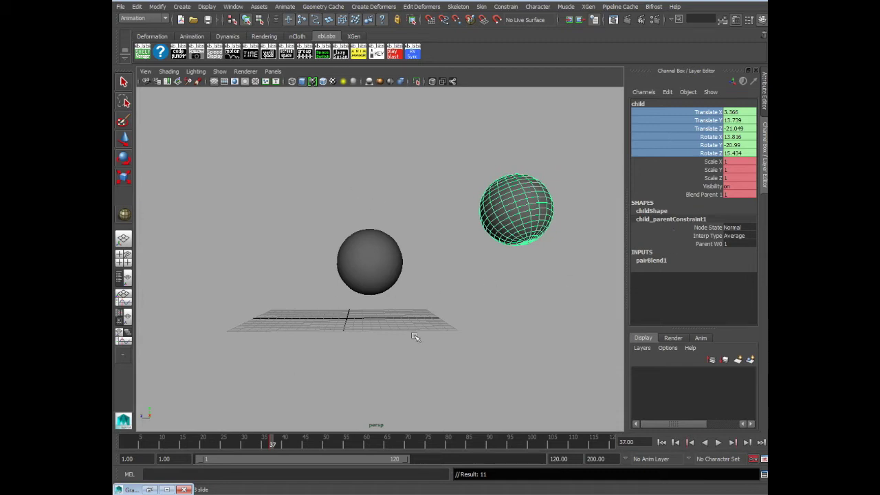
pyautogui.moveTo(269, 448); pyautogui.dragTo(367, 447)
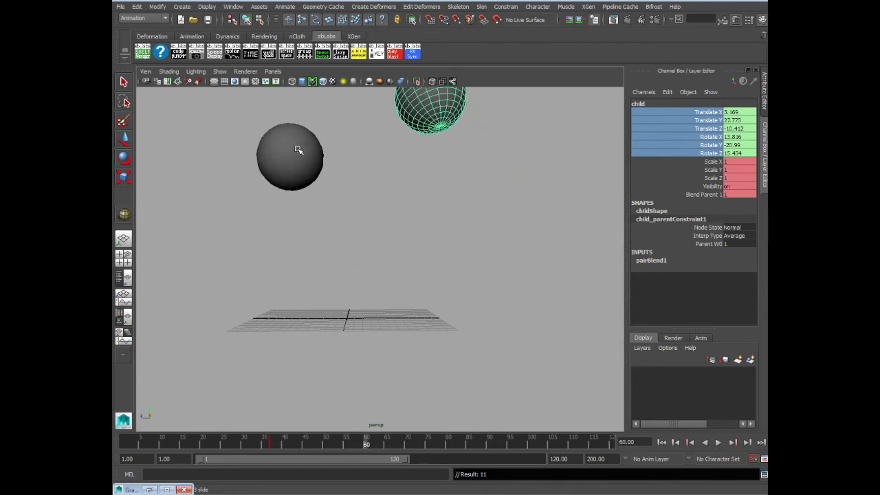
pyautogui.moveTo(363, 447)
pyautogui.mouseDown()
pyautogui.moveTo(375, 446)
pyautogui.moveTo(364, 444)
pyautogui.mouseUp()
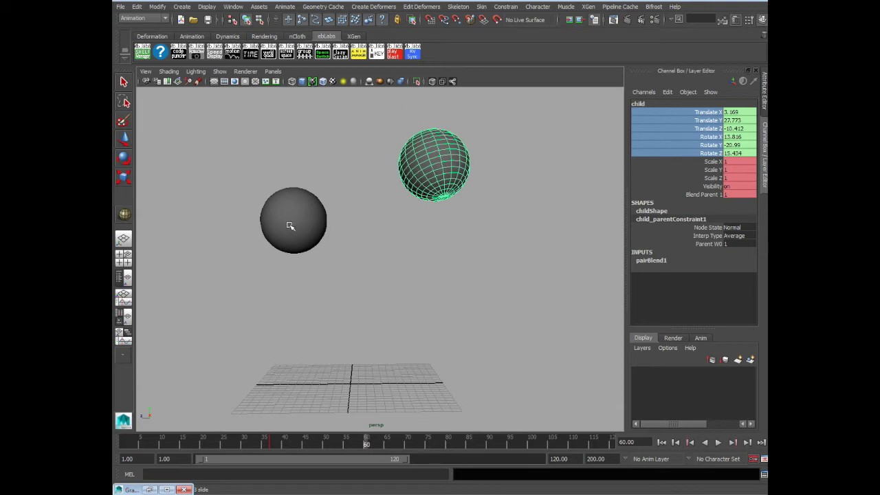
pyautogui.click(746, 195)
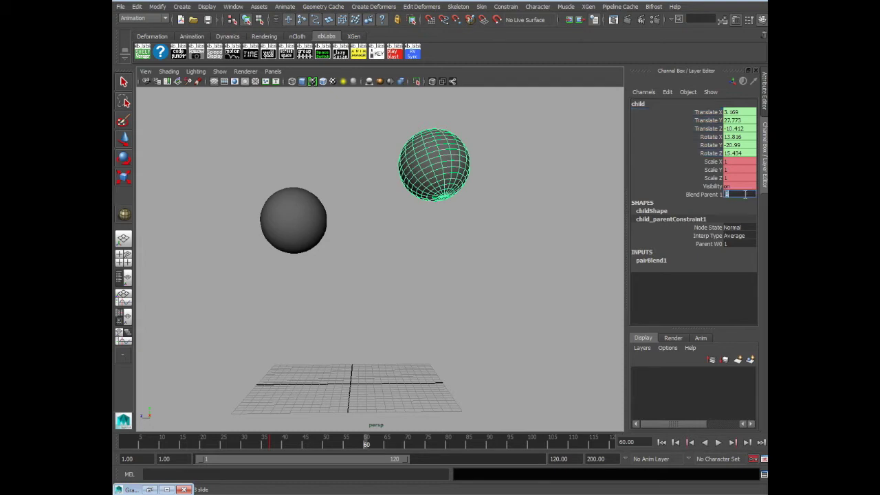
pyautogui.write('0')
pyautogui.press('Return')
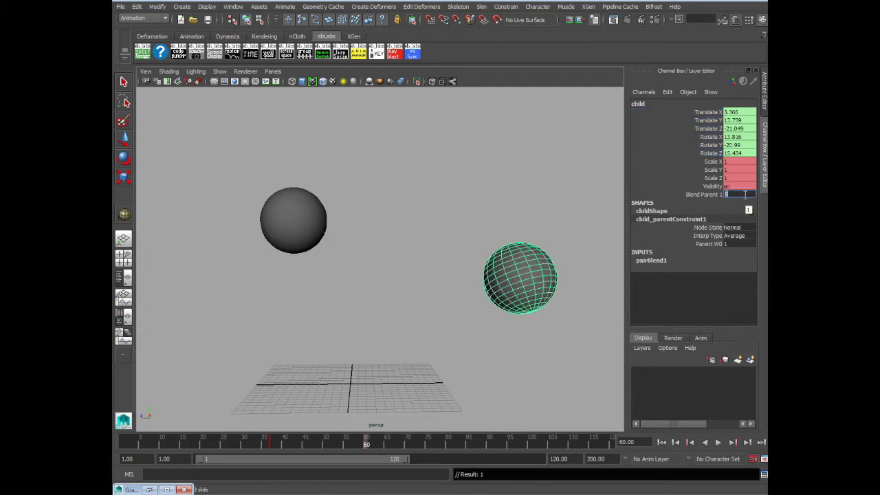
# Step: Examine the child sphere's Translate and Rotate keys in the Graph Editor
pyautogui.click(150, 489)
pyautogui.press('f')
pyautogui.moveTo(195, 355); pyautogui.dragTo(192, 408)
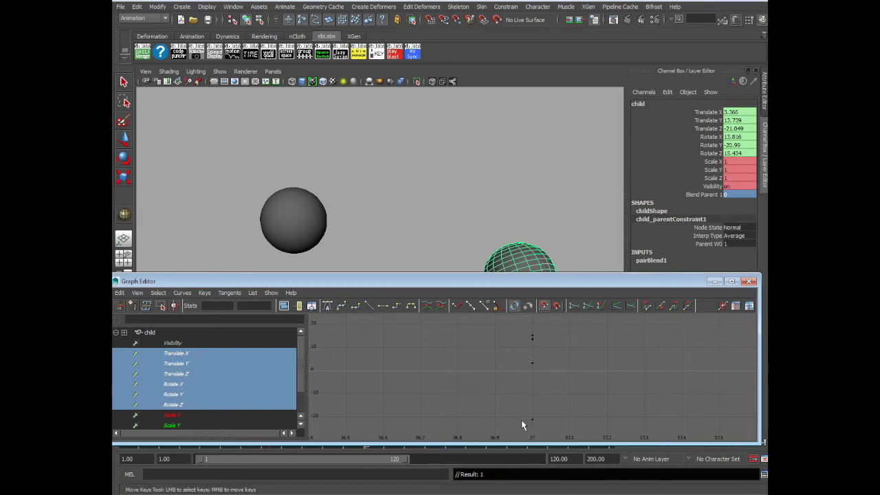
pyautogui.click(715, 281)
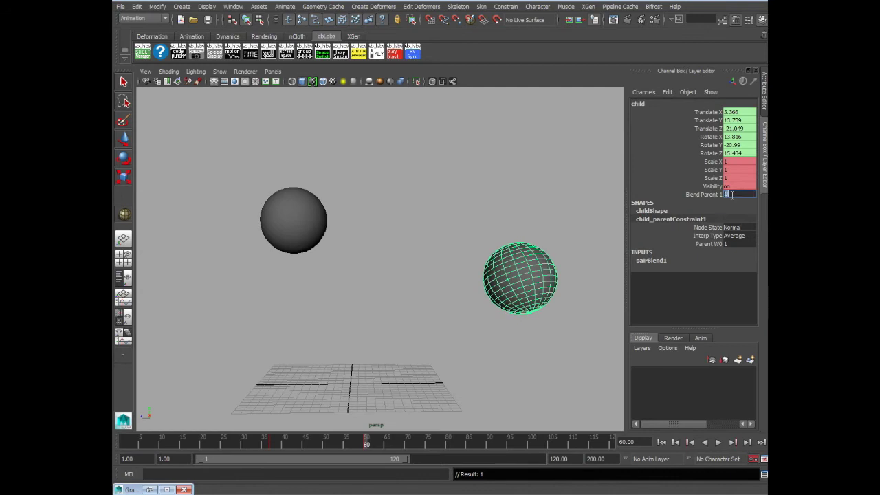
# Step: Set the child sphere's Blend Parent 1 back to 1 and key the sphere at frame 60
pyautogui.write('0')
pyautogui.press('Return')
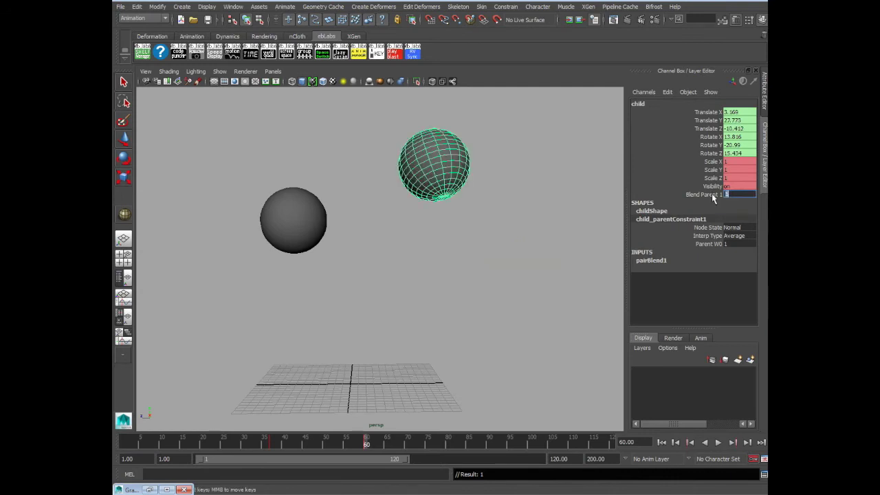
pyautogui.click(713, 195)
pyautogui.press('s')
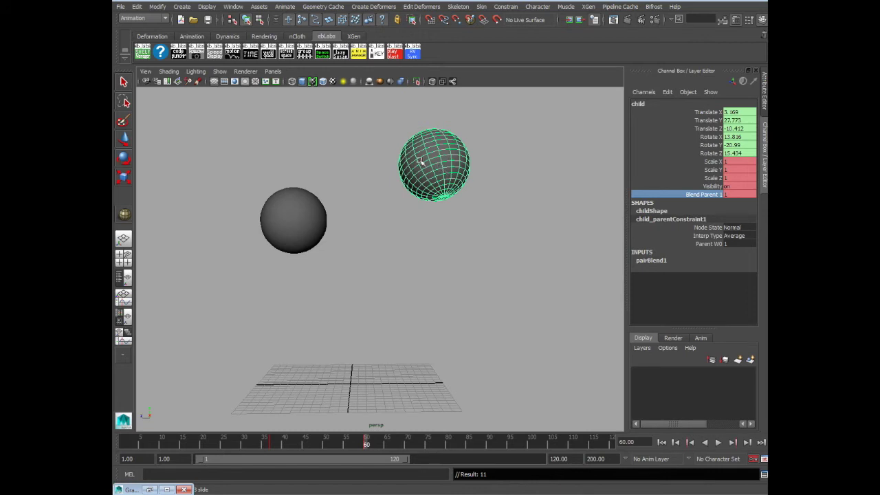
# Step: Key only the child sphere's Translate and Rotate channels at frame 60 and check their curves in the Graph Editor
pyautogui.moveTo(124, 445); pyautogui.dragTo(365, 445)
pyautogui.moveTo(711, 112); pyautogui.dragTo(710, 154)
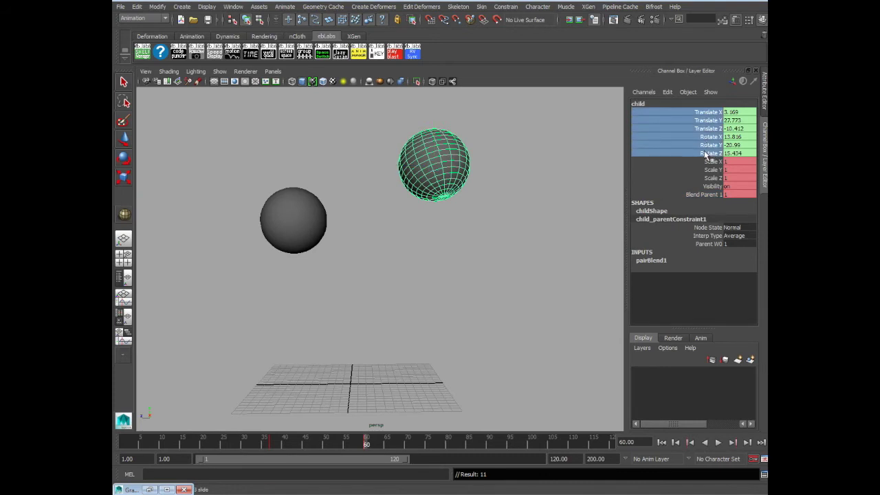
pyautogui.rightClick(708, 154)
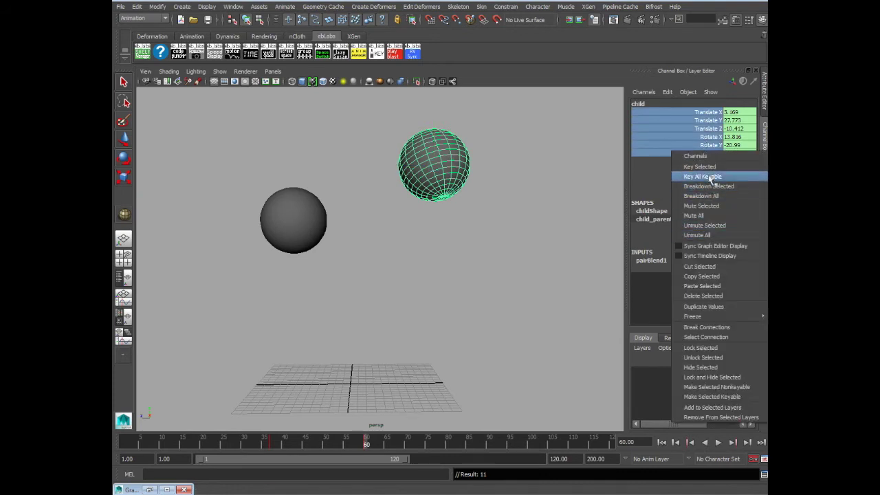
pyautogui.click(699, 167)
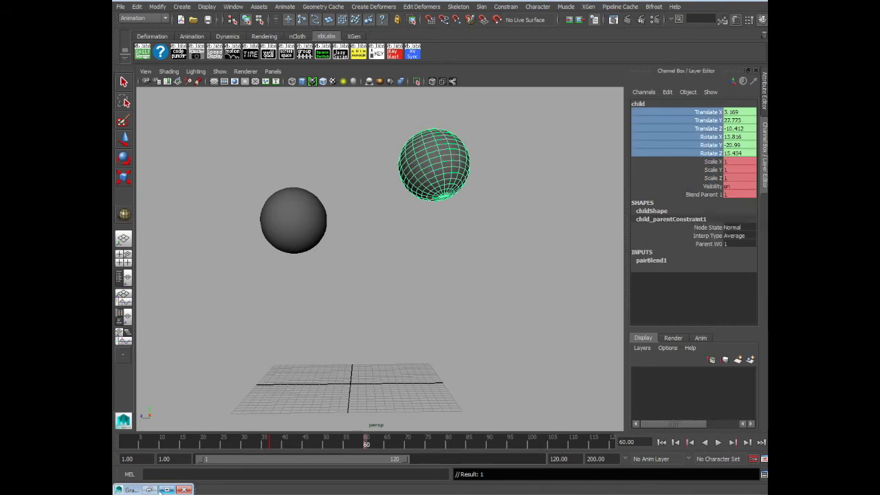
pyautogui.click(149, 490)
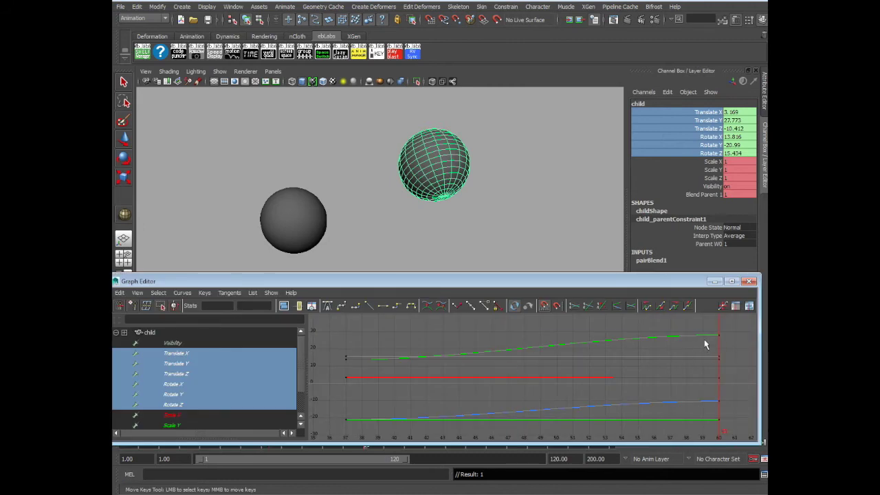
pyautogui.click(715, 281)
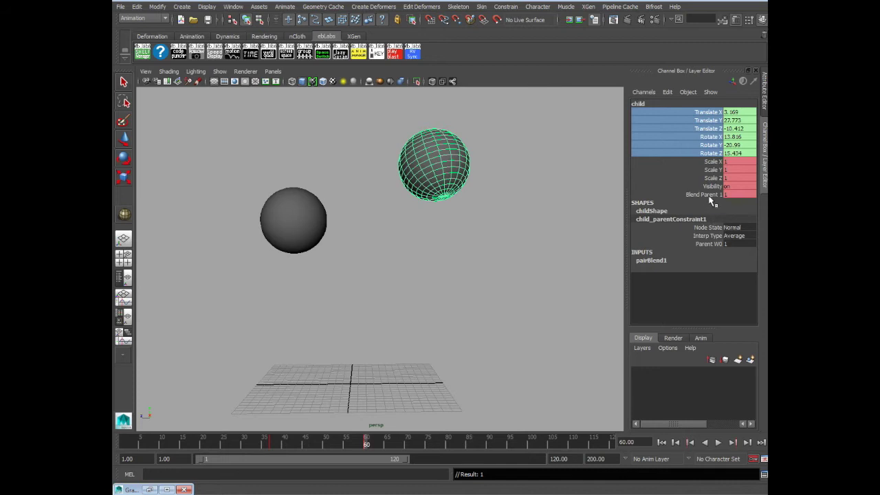
# Step: Set the child sphere's Blend Parent 1 to 0 at frame 60 and scrub forward from frame 37
pyautogui.doubleClick(733, 194)
pyautogui.write('0')
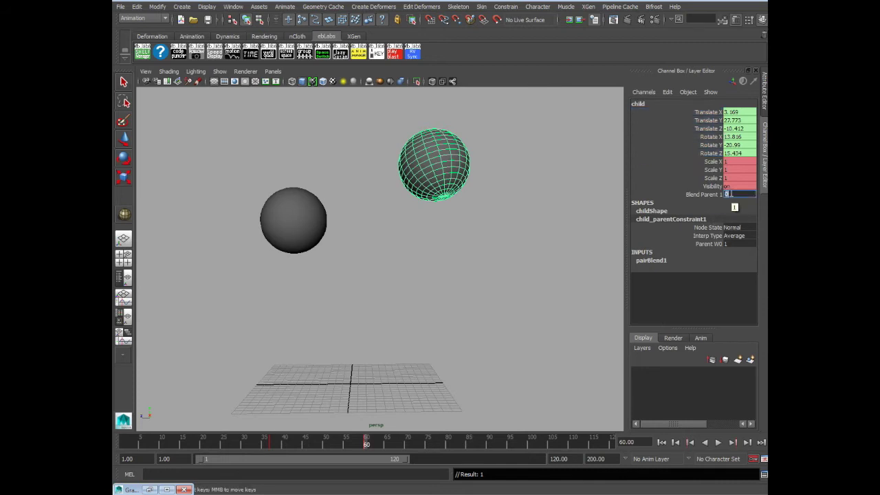
pyautogui.click(363, 444)
pyautogui.moveTo(270, 446); pyautogui.dragTo(367, 447)
pyautogui.click(272, 445)
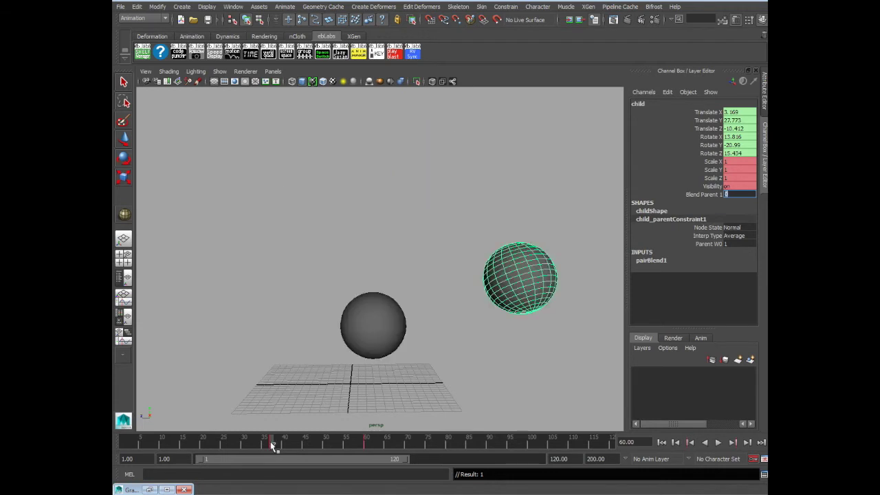
pyautogui.moveTo(272, 445); pyautogui.dragTo(292, 447)
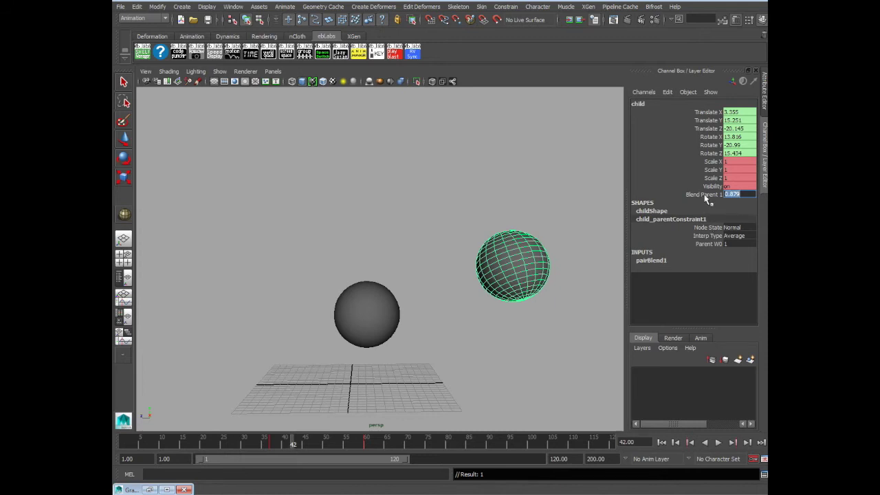
# Step: Step through the frames from 42 to 60, examining the child's motion and how Blend Parent 1 changes
pyautogui.press('BackSpace')
pyautogui.click(697, 196)
pyautogui.middleClick(501, 195)
pyautogui.hotkey('alt', '.')
pyautogui.hotkey('alt', '.')
pyautogui.hotkey('alt', '.')
pyautogui.hotkey('alt', '.')
pyautogui.hotkey('alt', '.')
pyautogui.hotkey('alt', '.')
pyautogui.hotkey('alt', '.')
pyautogui.hotkey('alt', '.')
pyautogui.hotkey('alt', '.')
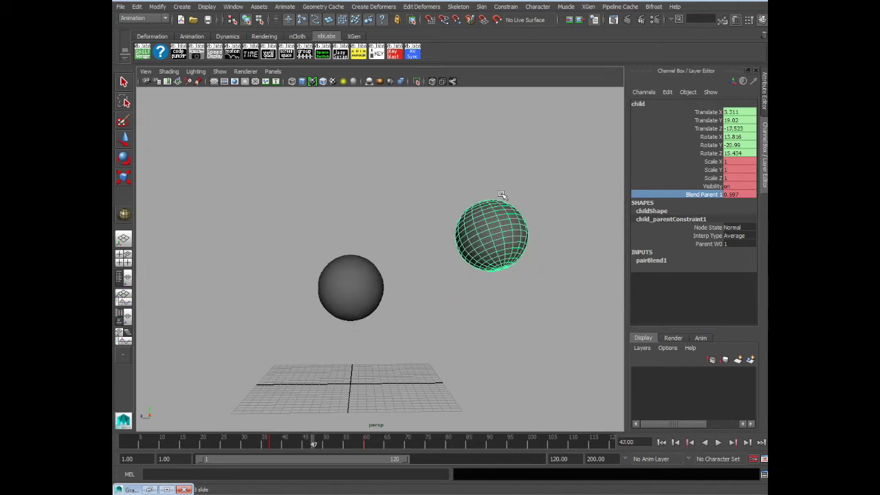
pyautogui.press('.')
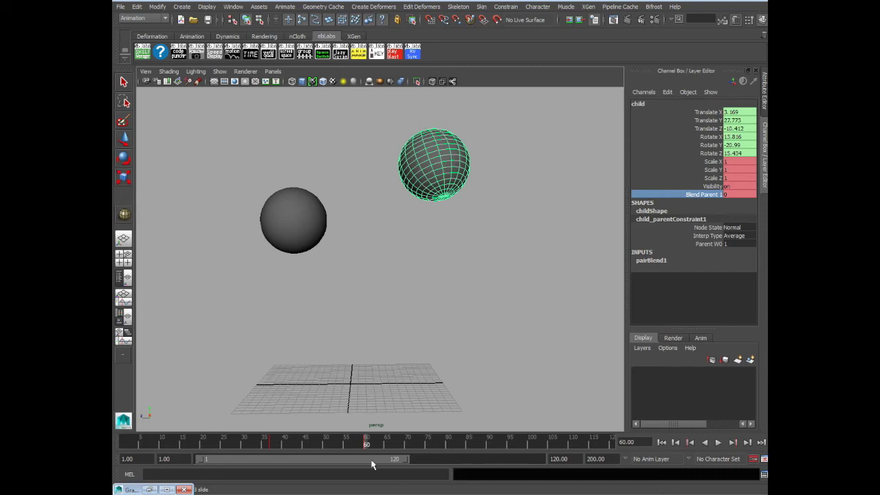
# Step: Copy the child sphere's frame 60 values to a key at frame 61, set Blend Parent 1 to 1 at frame 60, and play the animation
pyautogui.click(370, 444)
pyautogui.moveTo(369, 444); pyautogui.dragTo(366, 445, button='middle')
pyautogui.press('s')
pyautogui.click(366, 445)
pyautogui.doubleClick(727, 195)
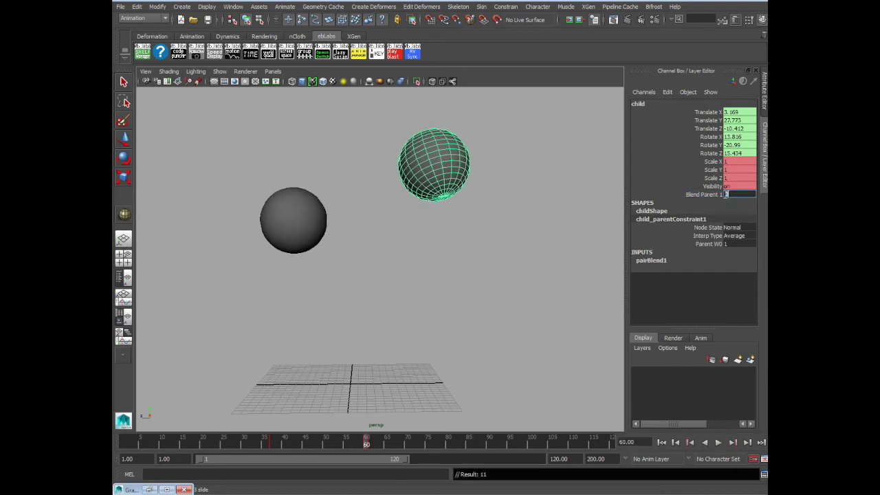
pyautogui.hotkey('alt', 'v')
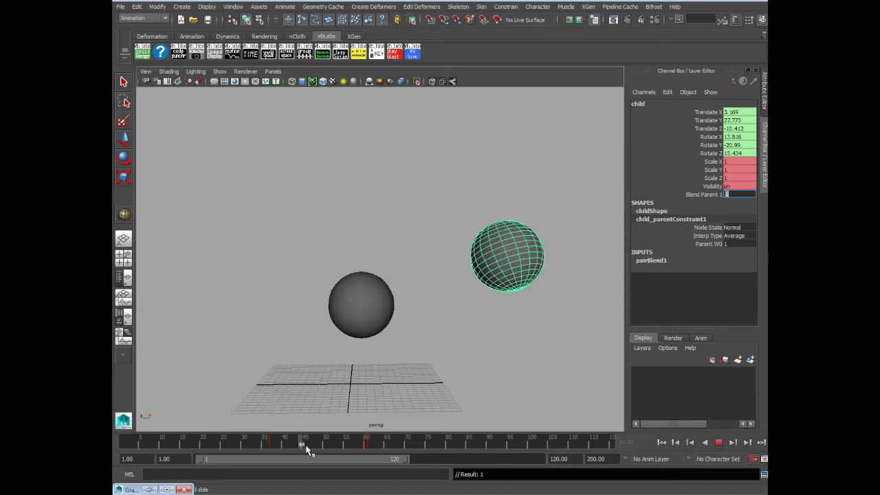
pyautogui.hotkey('alt', 'v')
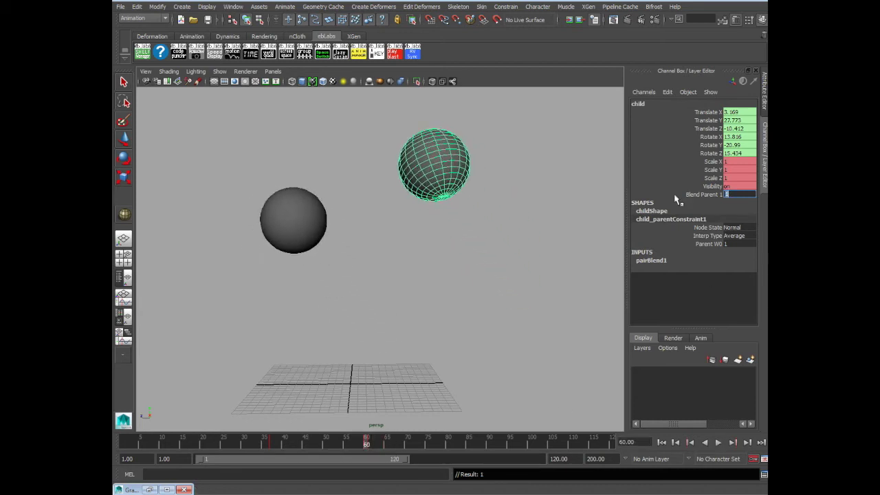
# Step: In the Graph Editor, lower the child's Blend Parent 1 keys at frames 37 and 60 together to about 0.524
pyautogui.click(150, 489)
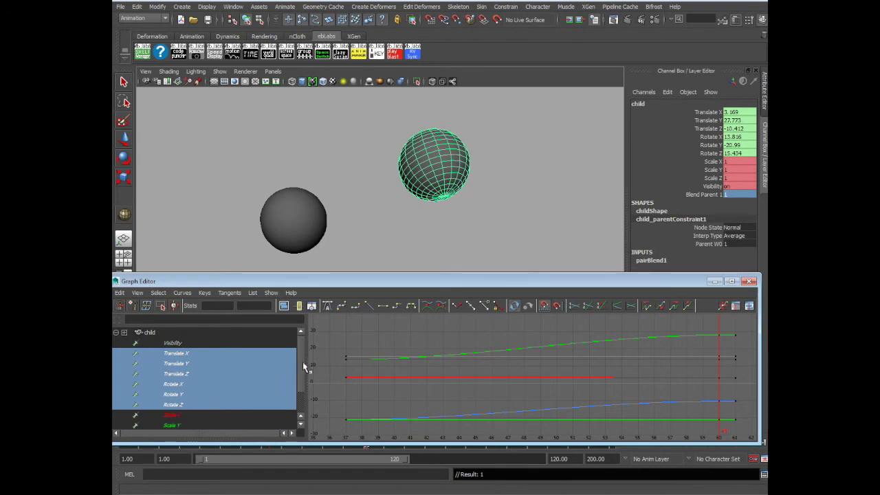
pyautogui.moveTo(303, 362); pyautogui.dragTo(300, 390)
pyautogui.click(196, 416)
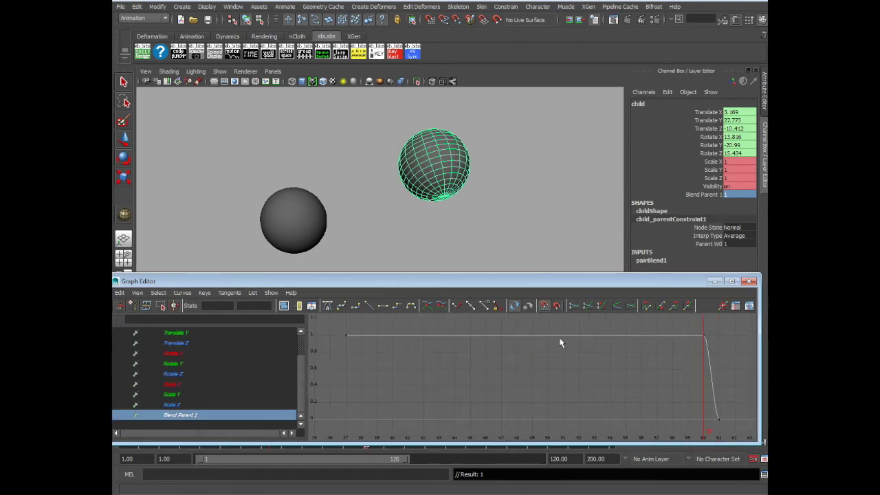
pyautogui.moveTo(325, 334); pyautogui.dragTo(708, 346)
pyautogui.press('w')
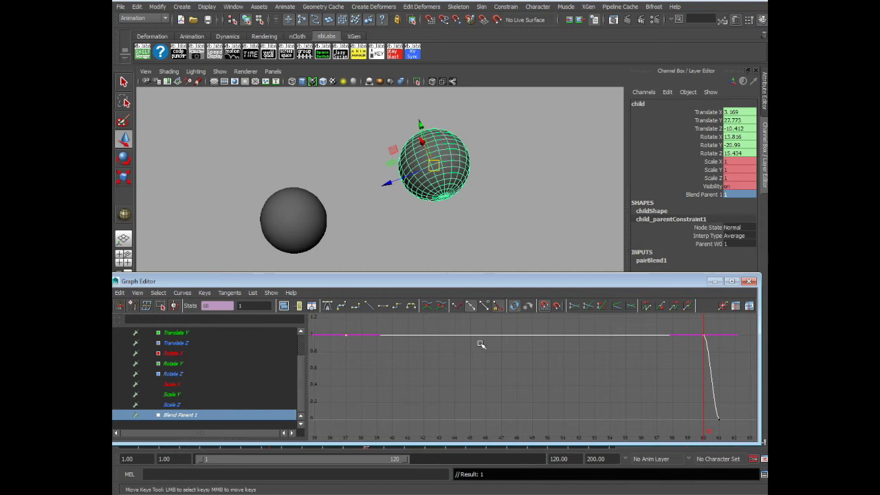
pyautogui.moveTo(509, 341); pyautogui.dragTo(510, 386, button='middle')
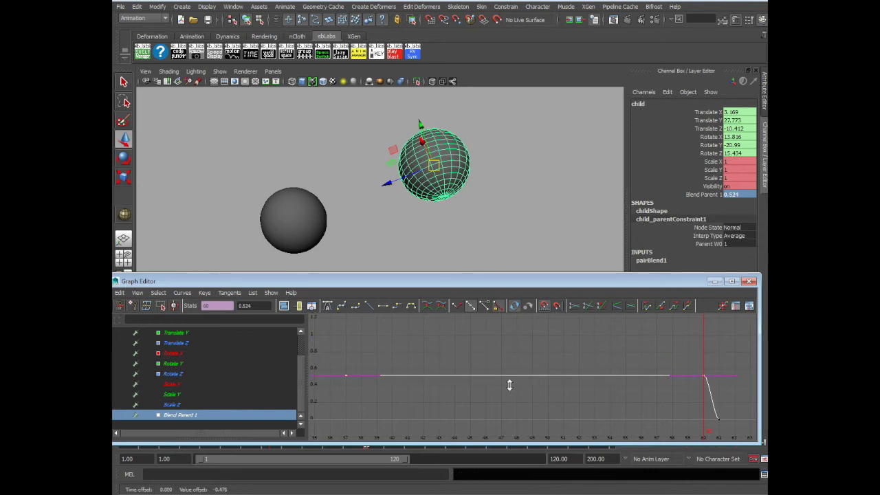
pyautogui.click(715, 281)
# Step: Delete the child sphere's key at frame 61
pyautogui.click(369, 446)
pyautogui.rightClick(370, 446)
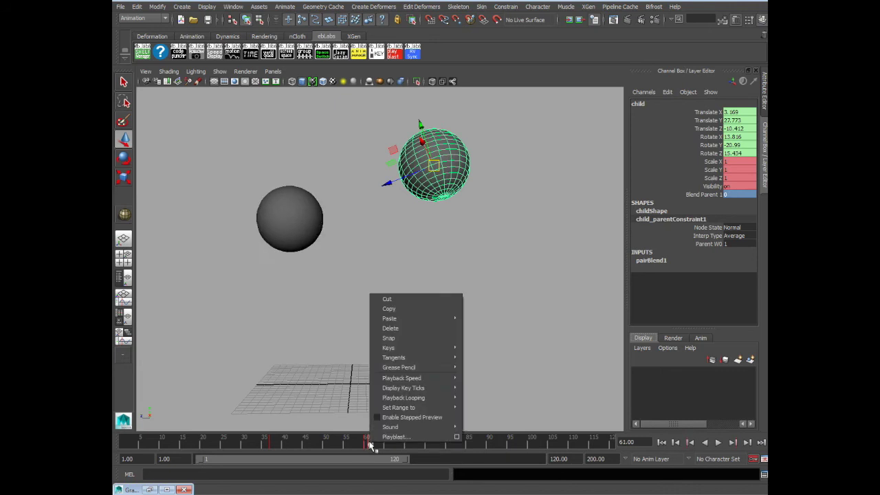
pyautogui.click(391, 336)
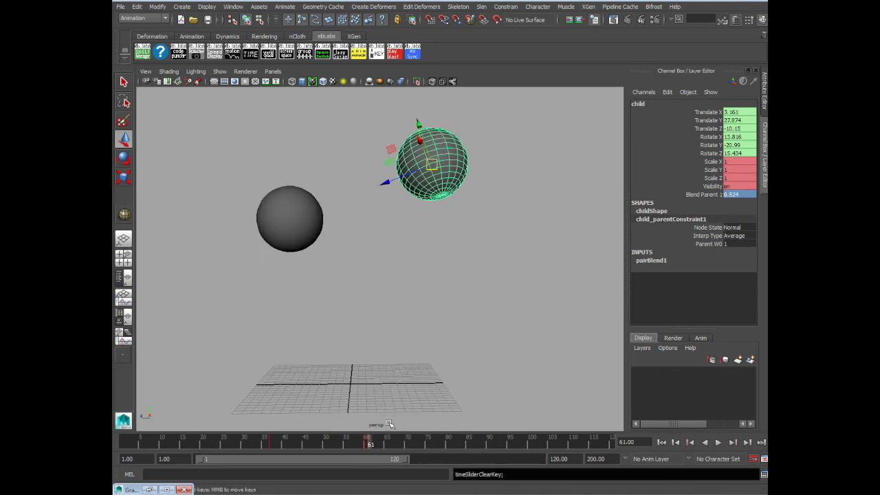
# Step: Try rotating the parent sphere to test how the partially blended child follows, and undo the rotations
pyautogui.click(302, 241)
pyautogui.press('e')
pyautogui.moveTo(275, 246); pyautogui.dragTo(307, 177)
pyautogui.hotkey('ctrl', 'z')
pyautogui.hotkey('ctrl', 'z')
pyautogui.hotkey('ctrl', 'z')
pyautogui.hotkey('ctrl', 'z')
pyautogui.hotkey('ctrl', 'z')
pyautogui.hotkey('ctrl', 'z')
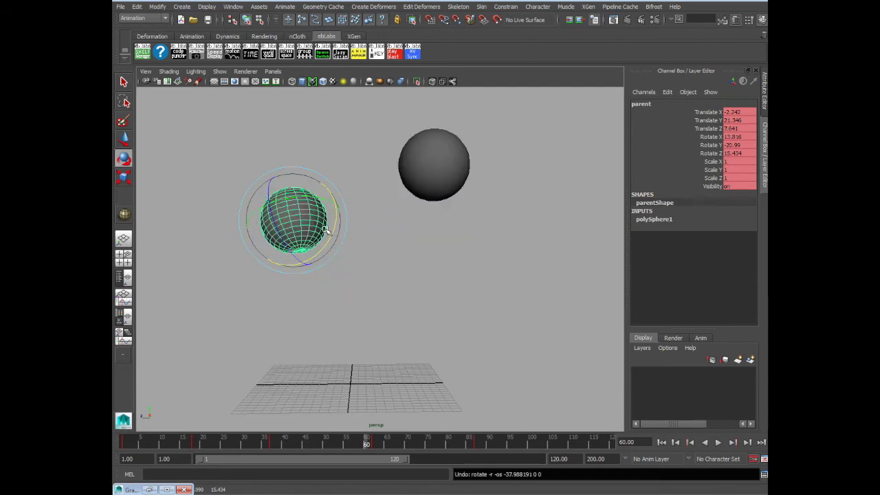
# Step: Set the child sphere's Blend Parent 1 to 1 at frame 60
pyautogui.click(416, 171)
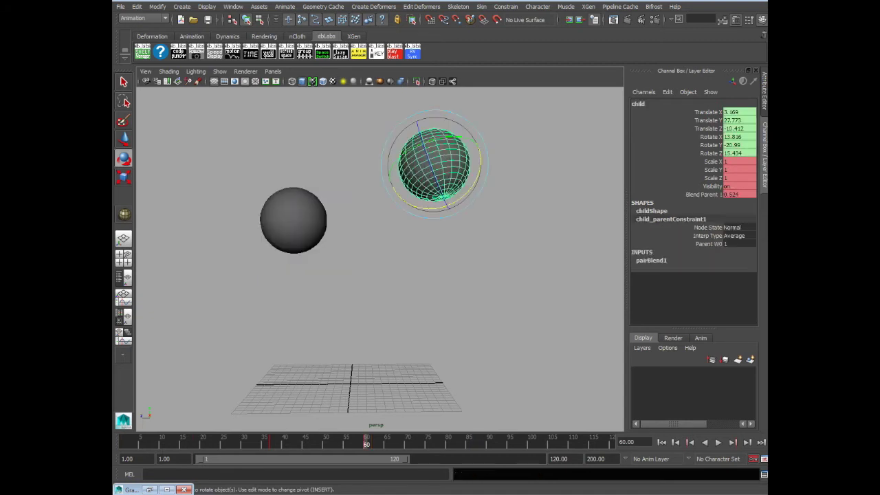
pyautogui.click(724, 194)
pyautogui.write('1')
pyautogui.press('Return')
# Step: Key the parent sphere at frame 100 with its X rotation turned to about 94 degrees, and return to frame 87
pyautogui.keyDown('alt'); pyautogui.moveTo(535, 224); pyautogui.dragTo(279, 314); pyautogui.keyUp('alt')
pyautogui.click(305, 247)
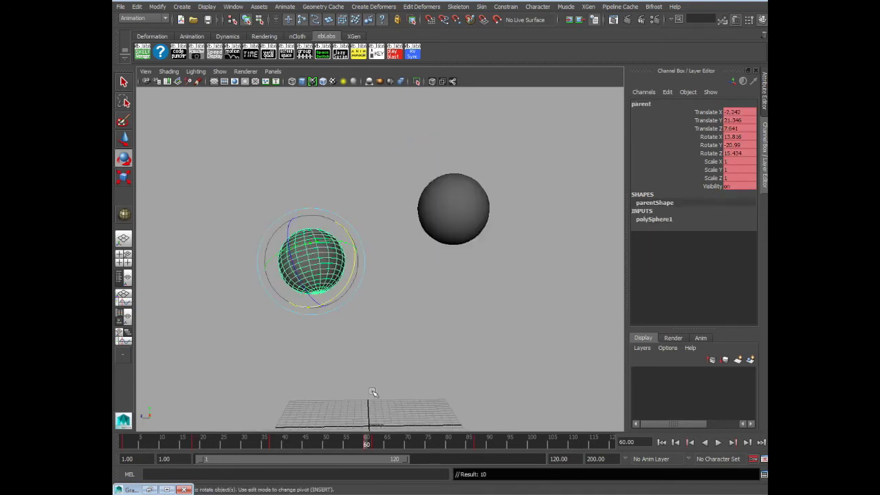
pyautogui.click(477, 444)
pyautogui.keyDown('alt'); pyautogui.moveTo(460, 383); pyautogui.dragTo(544, 303); pyautogui.keyUp('alt')
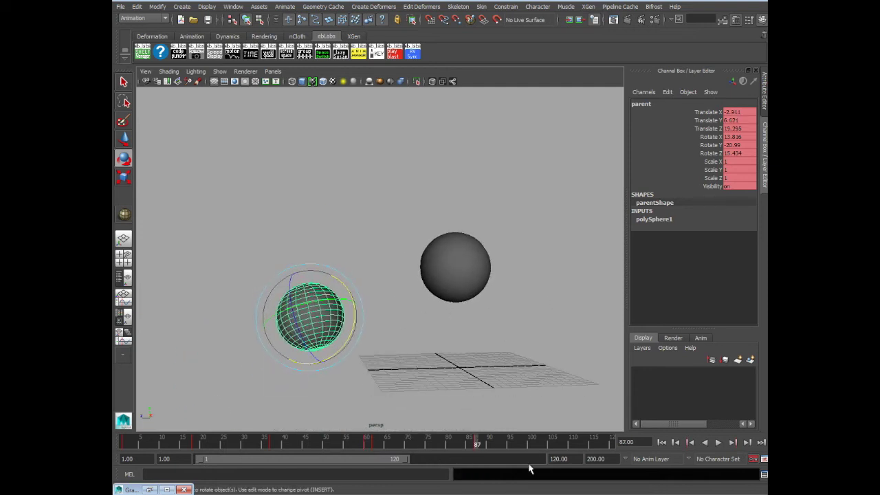
pyautogui.hotkey('alt', 'v')
pyautogui.click(533, 443)
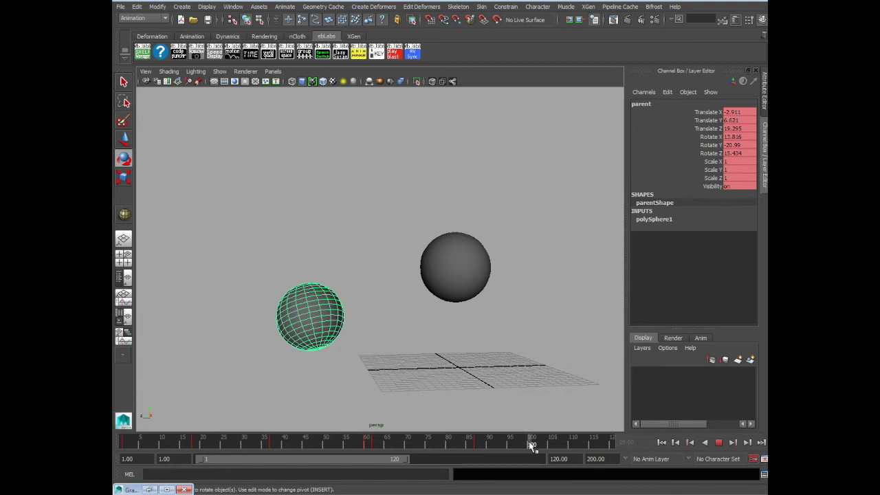
pyautogui.moveTo(355, 322); pyautogui.dragTo(324, 273)
pyautogui.press('q')
pyautogui.moveTo(474, 447)
pyautogui.mouseDown()
pyautogui.moveTo(527, 447)
pyautogui.moveTo(482, 455)
pyautogui.moveTo(532, 444)
pyautogui.moveTo(488, 457)
pyautogui.moveTo(500, 455)
pyautogui.moveTo(488, 444)
pyautogui.moveTo(473, 447)
pyautogui.moveTo(505, 447)
pyautogui.moveTo(474, 446)
pyautogui.mouseUp()
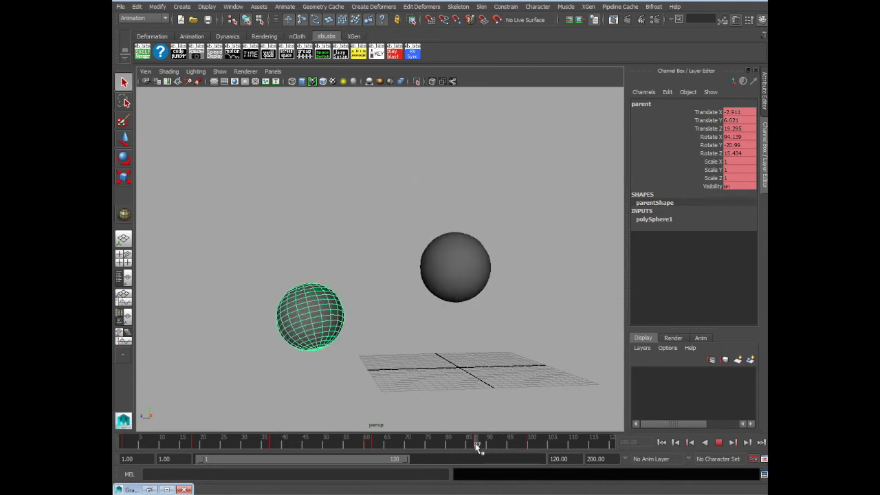
# Step: Set the child sphere's Blend Parent 1 to 0.5 at frame 87
pyautogui.click(455, 239)
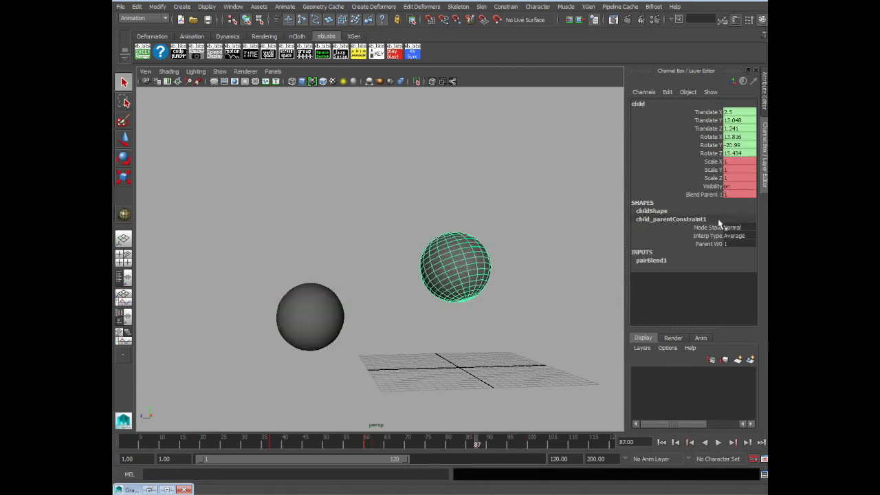
pyautogui.press('Tab')
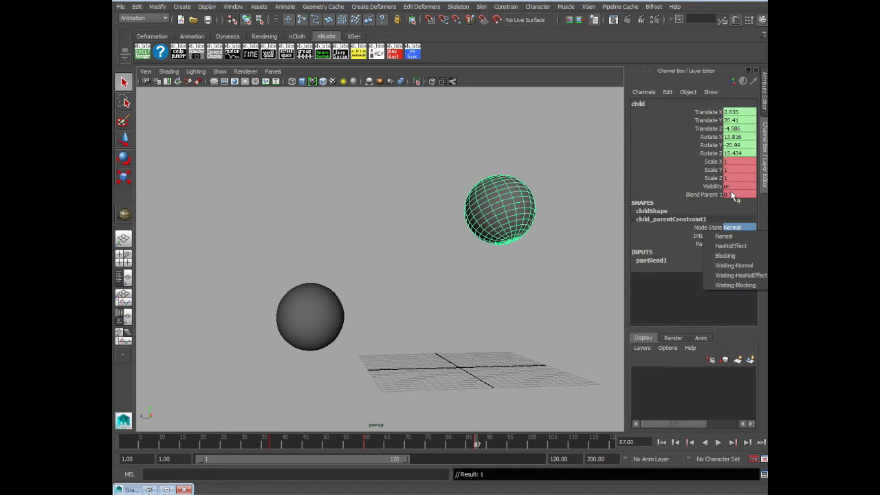
pyautogui.click(746, 195)
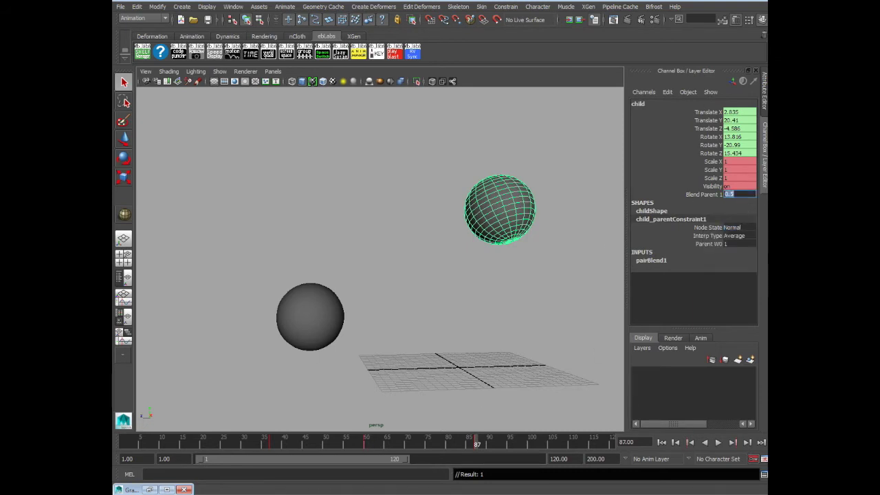
# Step: Scrub and play the animation between frames 87 and 99, examining how the child sphere follows the parent's rotation
pyautogui.moveTo(486, 447); pyautogui.dragTo(527, 447)
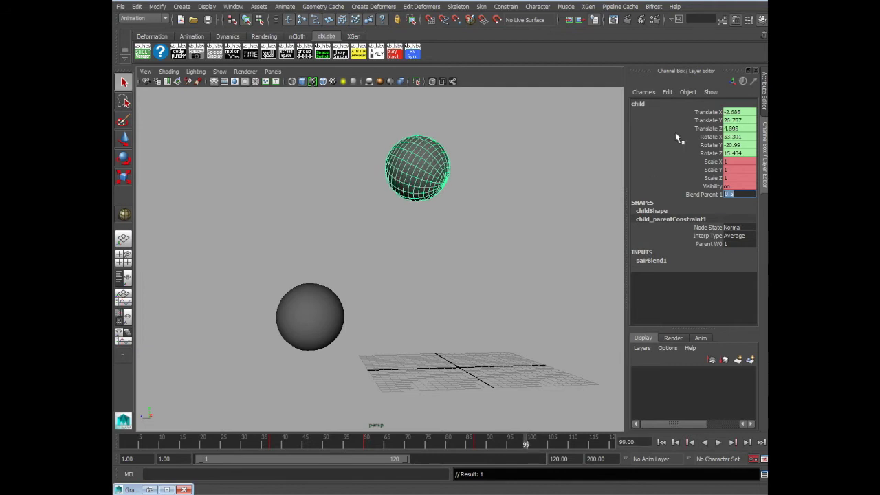
pyautogui.hotkey('alt', 'v')
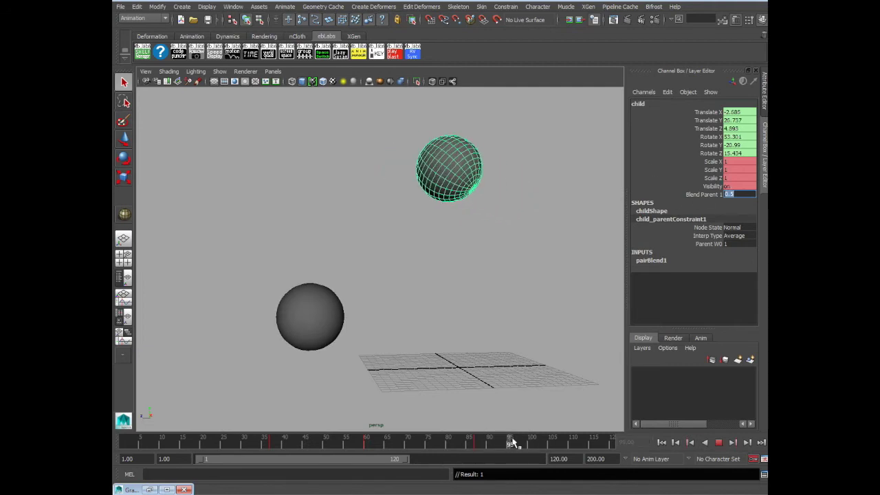
pyautogui.moveTo(523, 443); pyautogui.dragTo(488, 443)
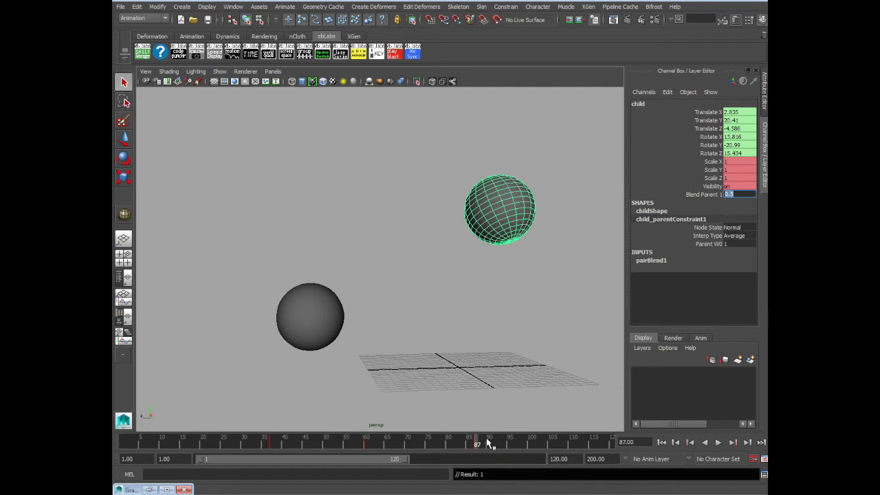
# Step: Open the Outliner with the child sphere selected and expand child to show its constraint node
pyautogui.click(501, 210)
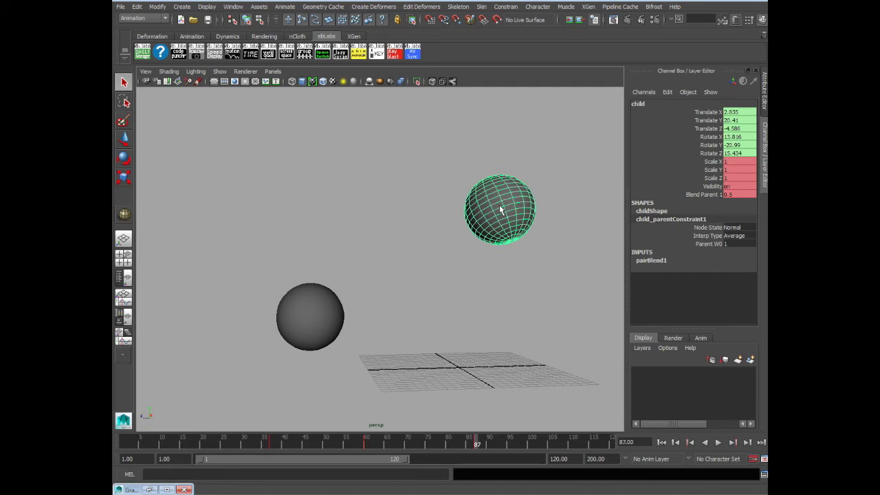
pyautogui.click(233, 6)
pyautogui.click(252, 83)
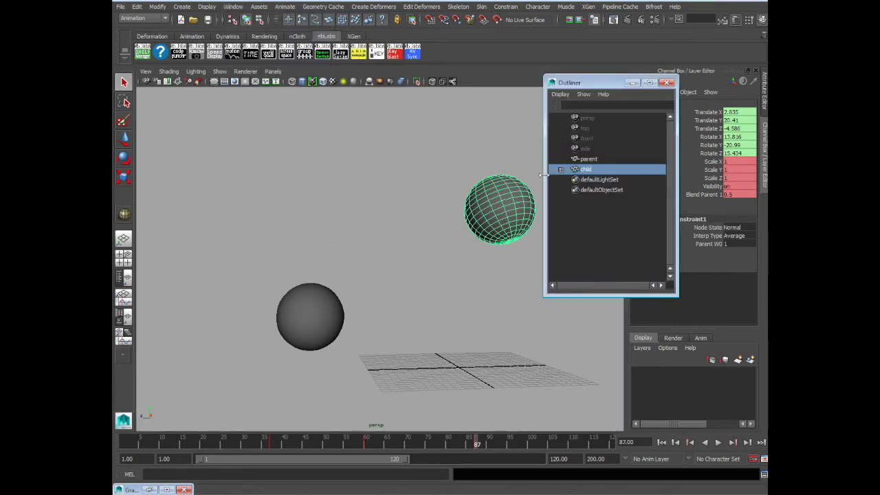
pyautogui.click(561, 169)
pyautogui.moveTo(614, 84); pyautogui.dragTo(345, 60)
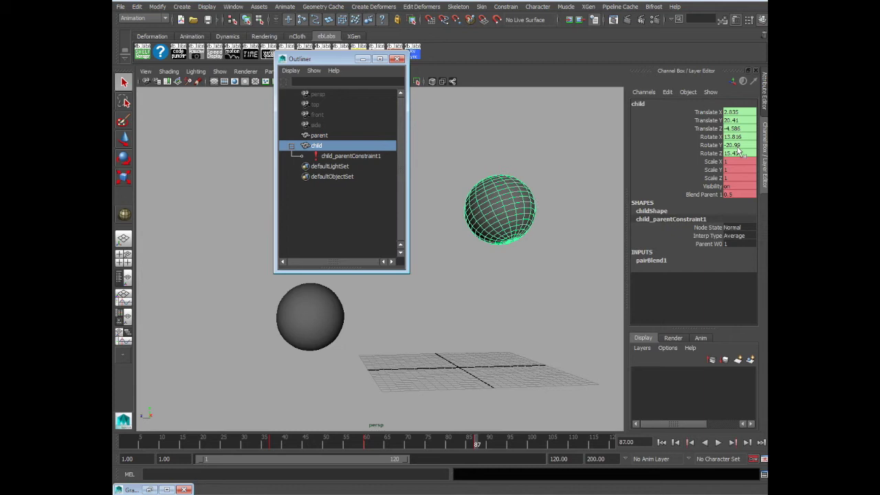
pyautogui.moveTo(329, 59); pyautogui.dragTo(359, 93)
# Step: Delete child_parentConstraint1 from under child in the Outliner and select the child sphere
pyautogui.click(354, 192)
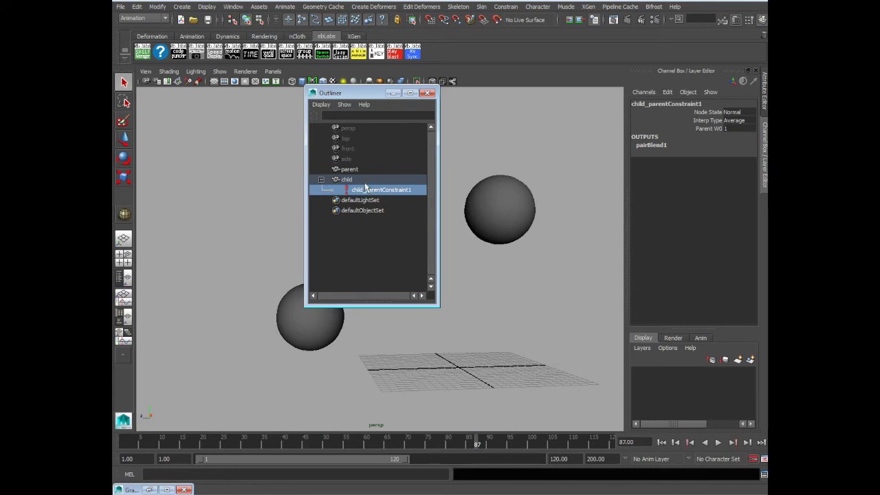
pyautogui.press('Delete')
pyautogui.click(544, 166)
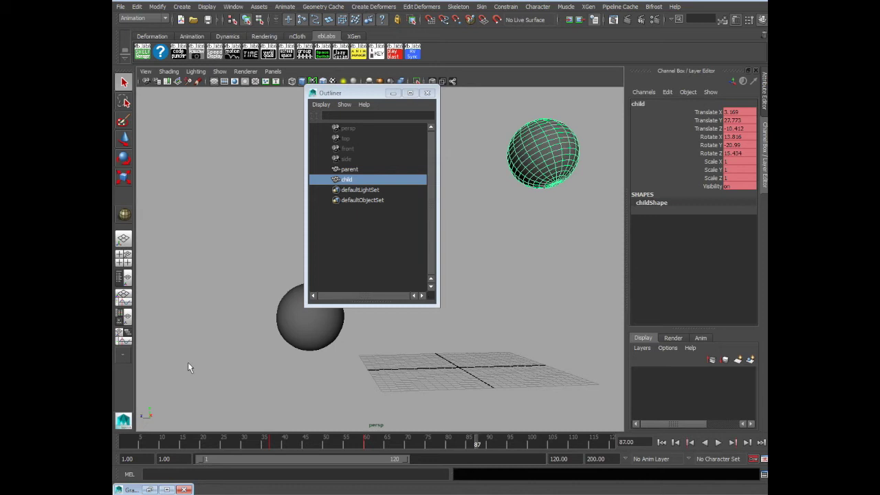
# Step: Try moving the parent sphere to check whether the child still follows, and undo the move
pyautogui.click(309, 319)
pyautogui.press('w')
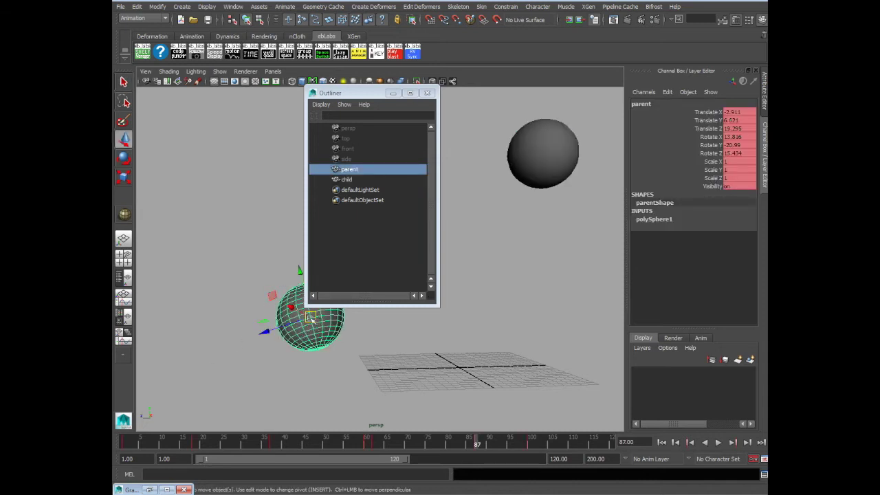
pyautogui.moveTo(311, 323); pyautogui.dragTo(349, 305)
pyautogui.hotkey('ctrl', 'z')
pyautogui.hotkey('ctrl', 'z')
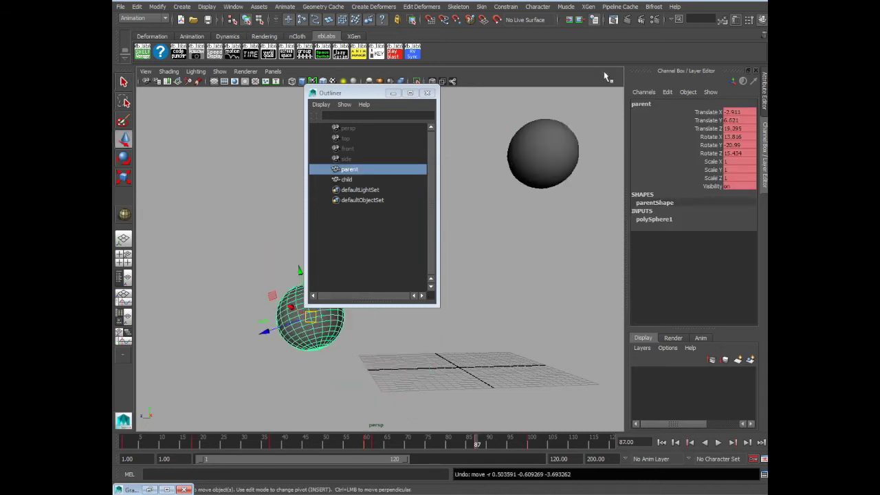
# Step: Undo the deletion of child_parentConstraint1 and reselect the child sphere
pyautogui.hotkey('ctrl', 'z')
pyautogui.hotkey('ctrl', 'z')
pyautogui.hotkey('ctrl', 'z')
pyautogui.hotkey('ctrl', 'z')
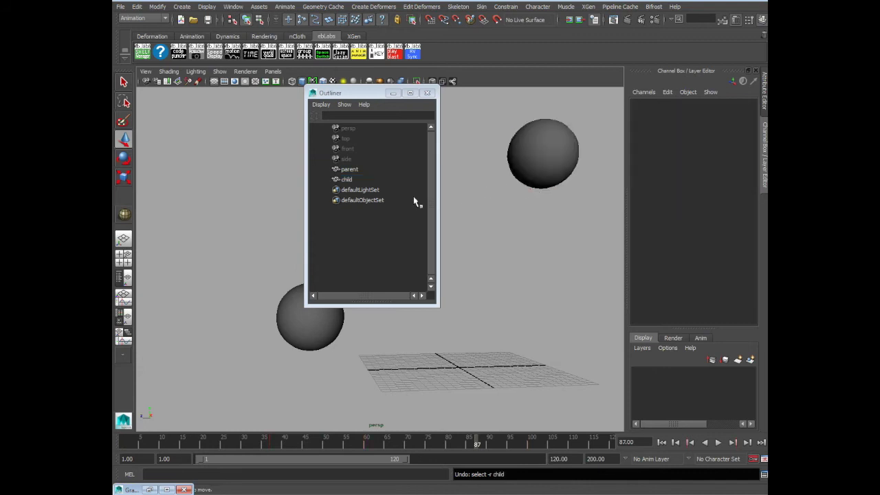
pyautogui.click(557, 206)
pyautogui.click(526, 205)
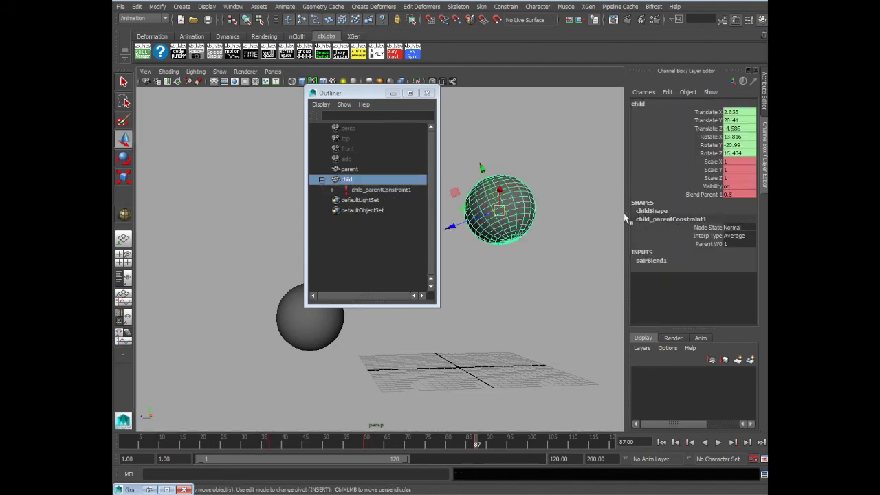
# Step: Select child_parentConstraint1 by its name copied from the child's channels, delete it, and move the Outliner aside
pyautogui.doubleClick(712, 219)
pyautogui.hotkey('ctrl', 'c')
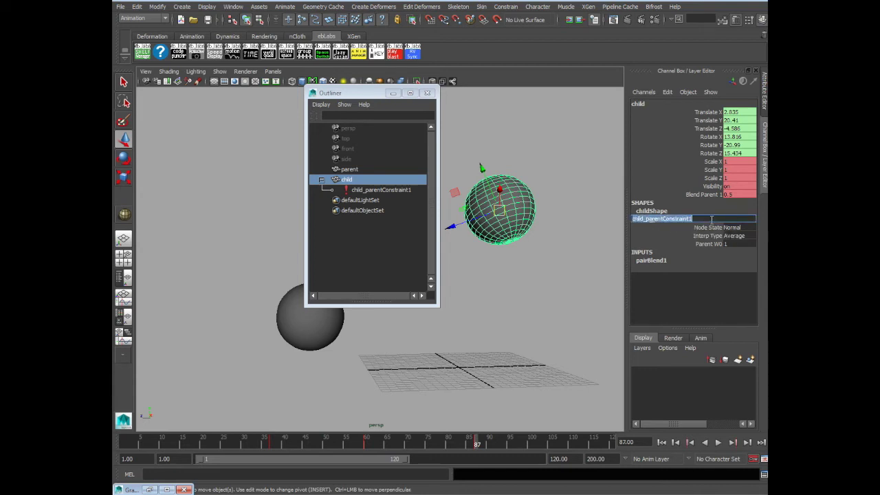
pyautogui.click(697, 19)
pyautogui.hotkey('ctrl', 'v')
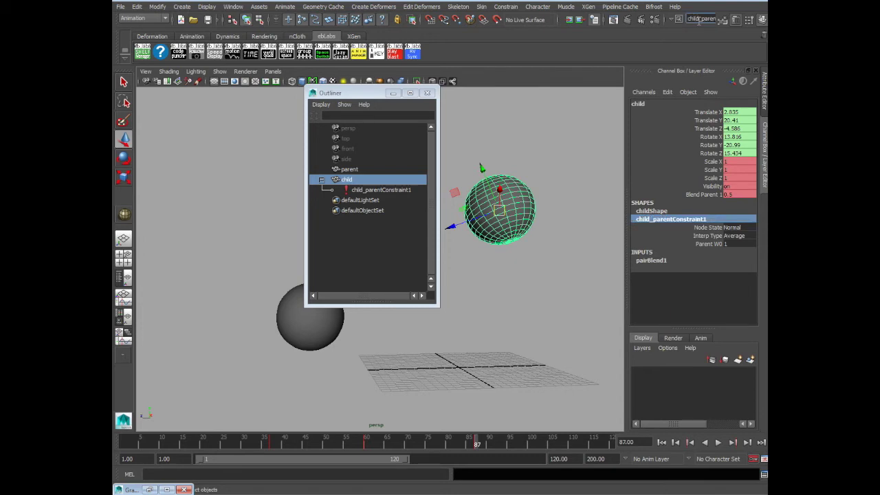
pyautogui.press('Return')
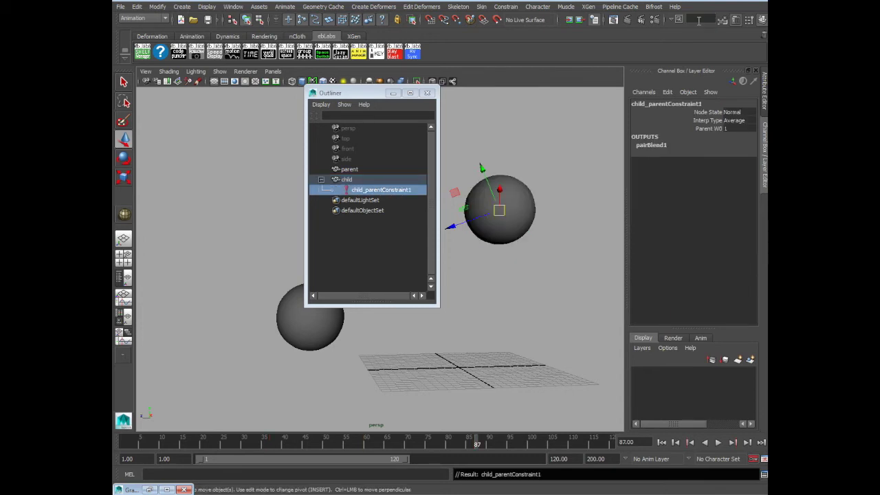
pyautogui.press('Delete')
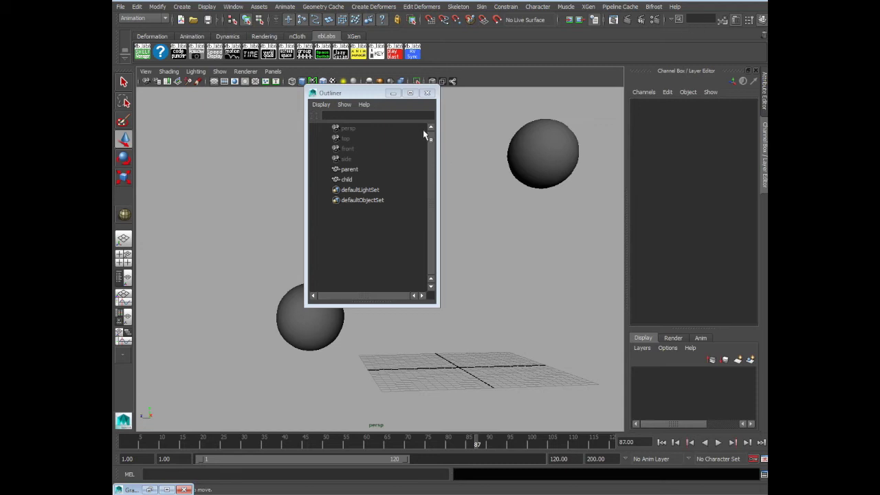
pyautogui.moveTo(376, 99); pyautogui.dragTo(211, 105)
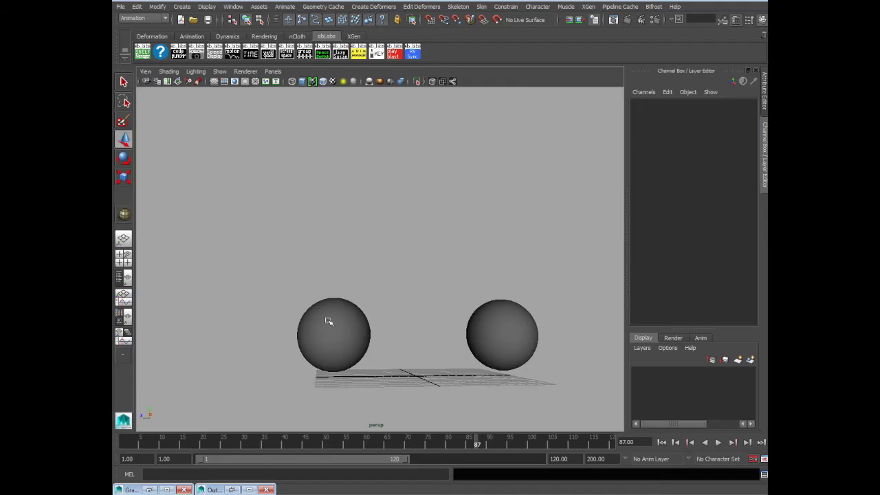
pyautogui.moveTo(309, 286); pyautogui.dragTo(576, 372)
pyautogui.click(389, 309)
pyautogui.click(350, 309)
pyautogui.click(499, 318)
pyautogui.click(520, 279)
pyautogui.keyDown('alt'); pyautogui.moveTo(521, 279); pyautogui.dragTo(469, 228); pyautogui.keyUp('alt')
pyautogui.click(363, 302)
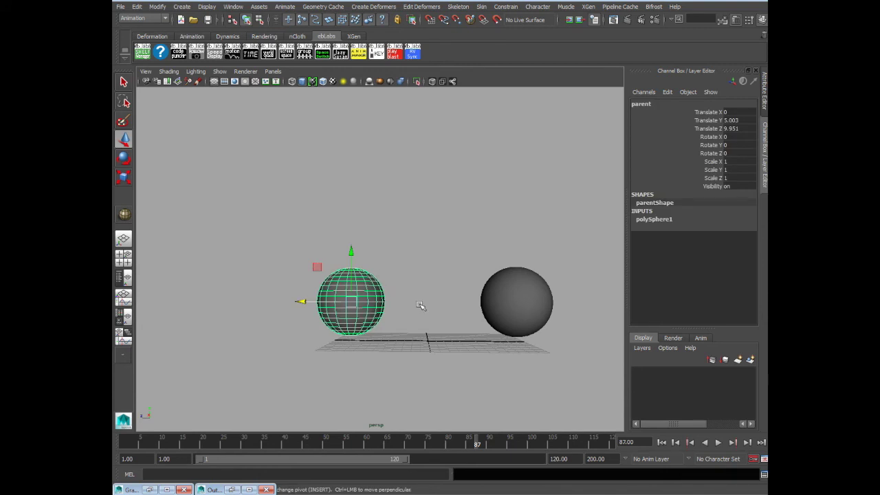
pyautogui.click(508, 7)
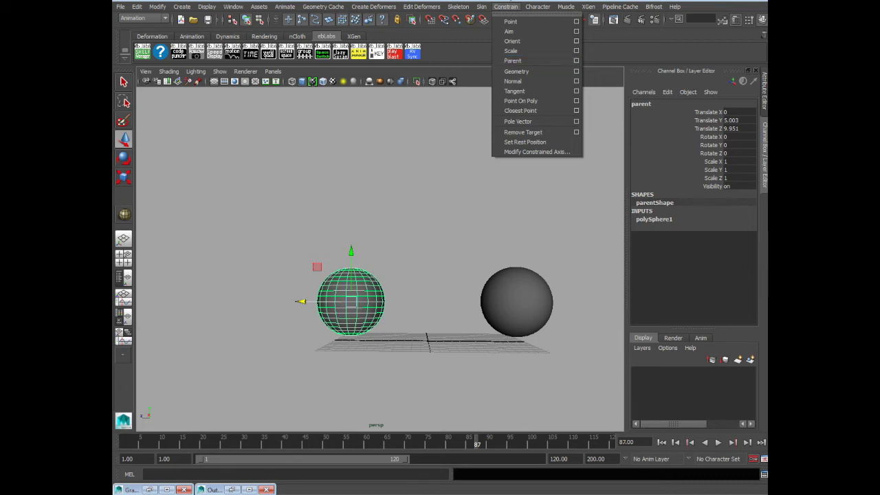
pyautogui.click(542, 61)
pyautogui.click(413, 264)
# Step: Select the parent sphere and add the child sphere to the selection, then open the Point Constraint options
pyautogui.click(366, 292)
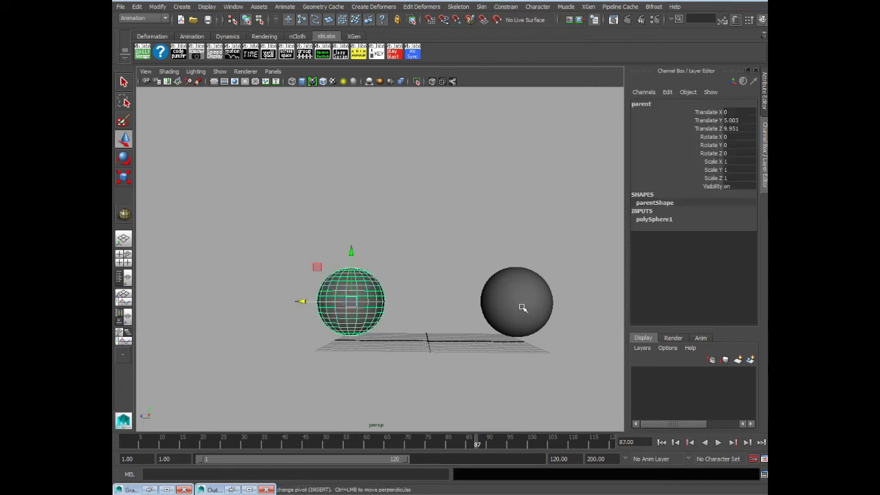
pyautogui.keyDown('shift'); pyautogui.click(512, 297); pyautogui.keyUp('shift')
pyautogui.click(505, 7)
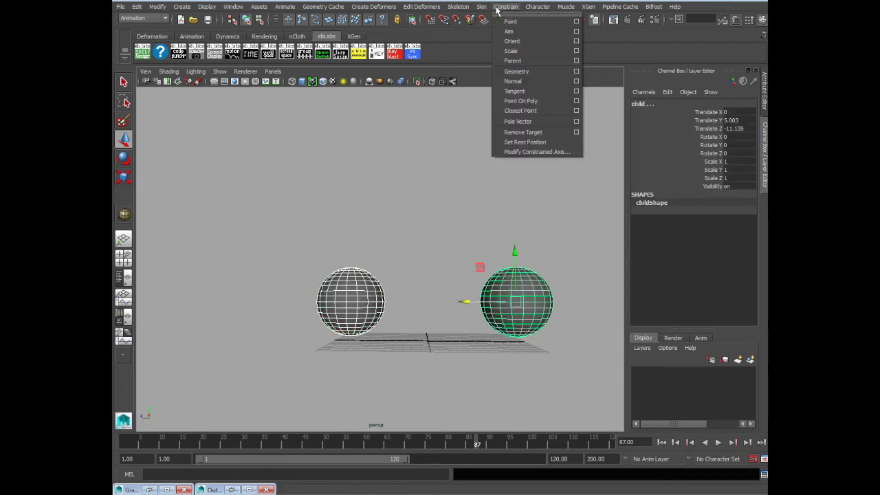
pyautogui.click(576, 22)
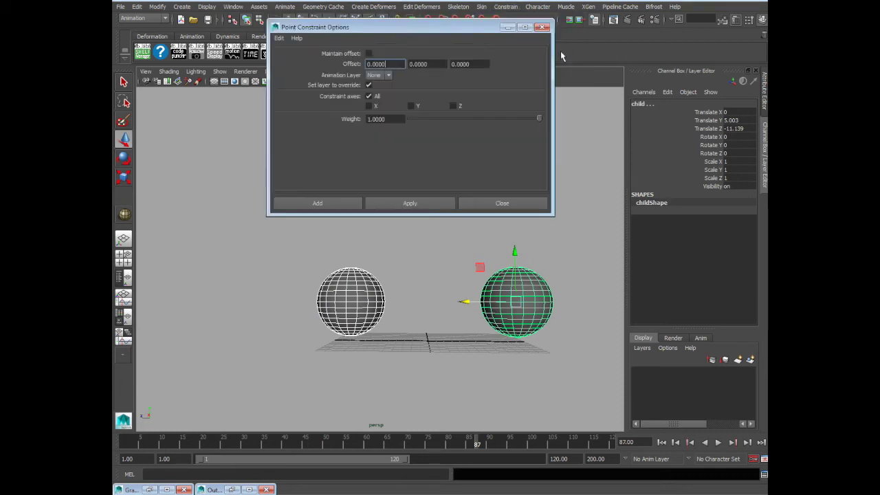
pyautogui.moveTo(408, 30); pyautogui.dragTo(442, 43)
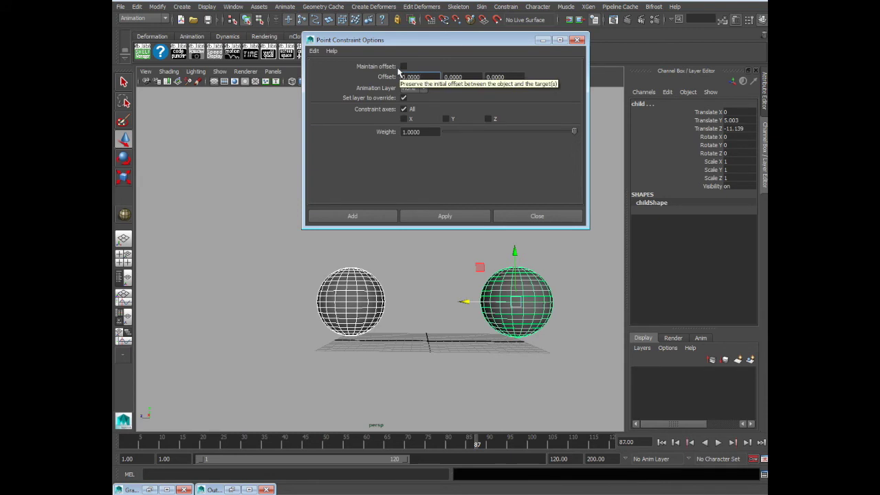
# Step: Try the point constraint on the child sphere with Maintain offset off and all axes constrained, and undo it
pyautogui.moveTo(412, 41); pyautogui.dragTo(301, 54)
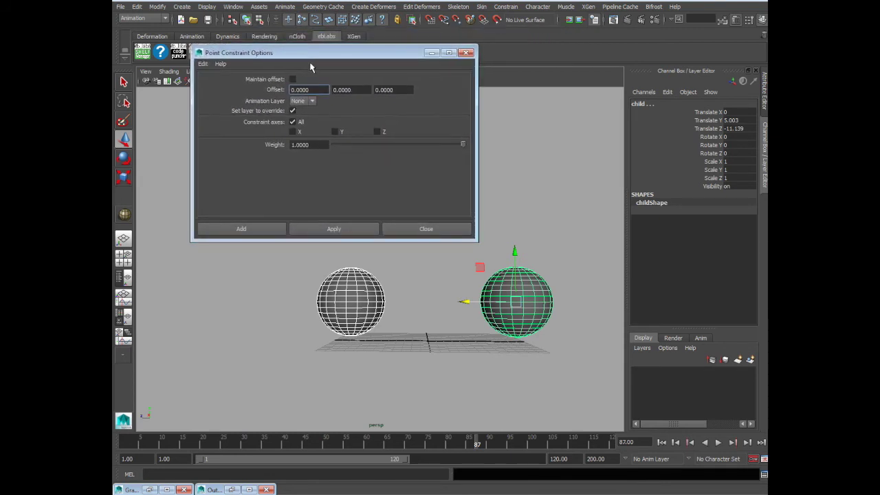
pyautogui.click(345, 231)
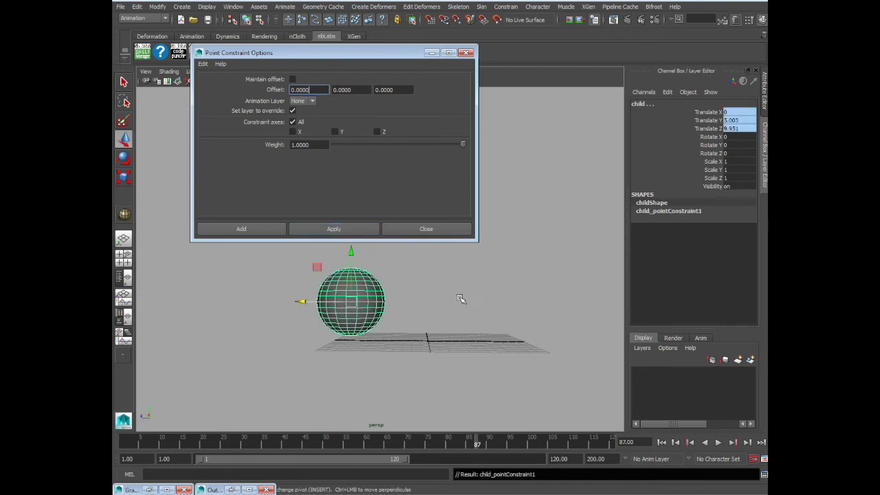
pyautogui.hotkey('ctrl', 'z')
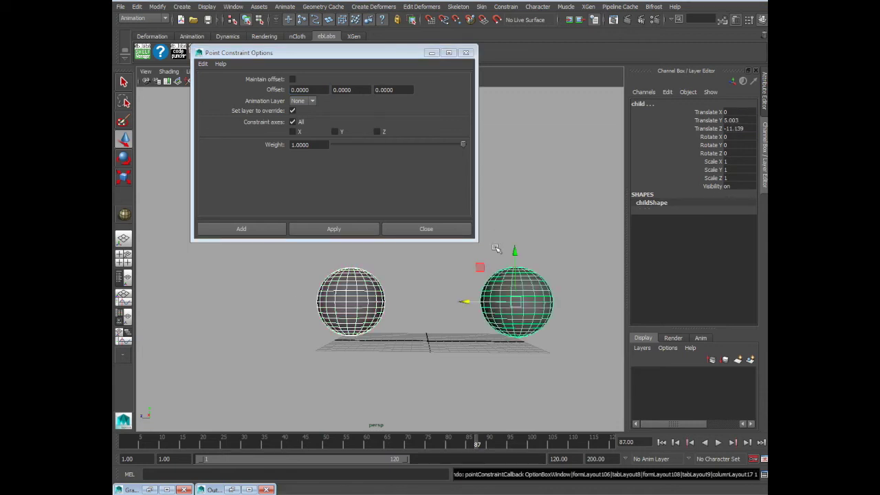
# Step: Apply a point constraint to the child sphere with Maintain offset on and select only the child in shaded display
pyautogui.click(292, 79)
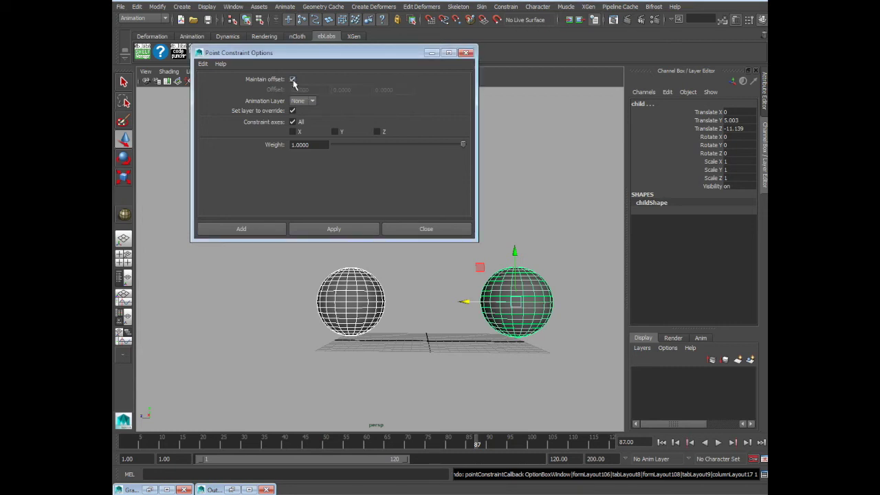
pyautogui.click(312, 231)
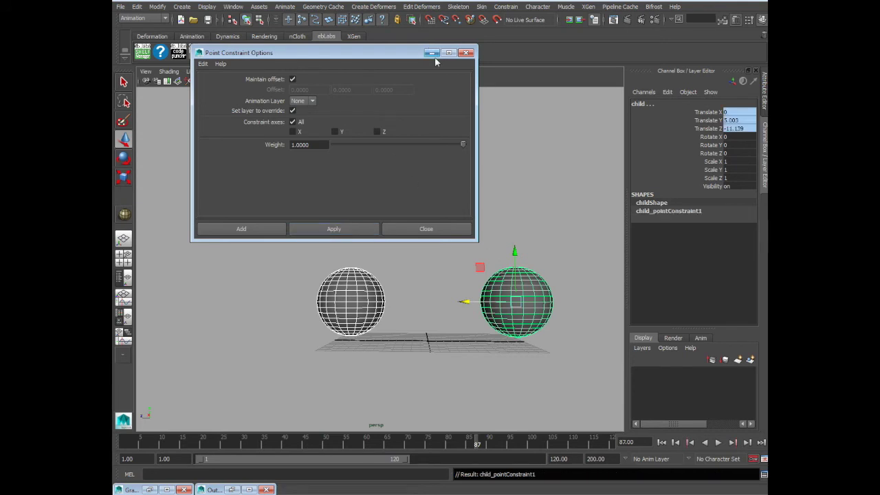
pyautogui.moveTo(428, 53); pyautogui.dragTo(395, 56)
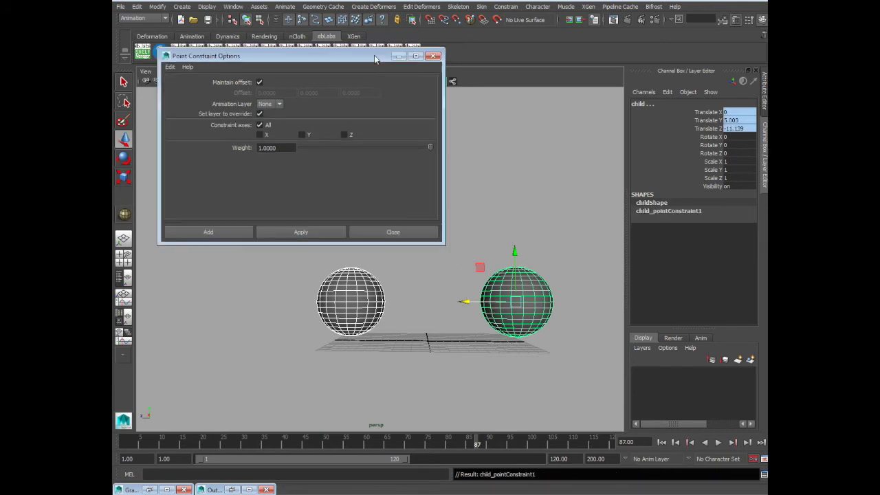
pyautogui.click(559, 255)
pyautogui.press('5')
pyautogui.click(521, 281)
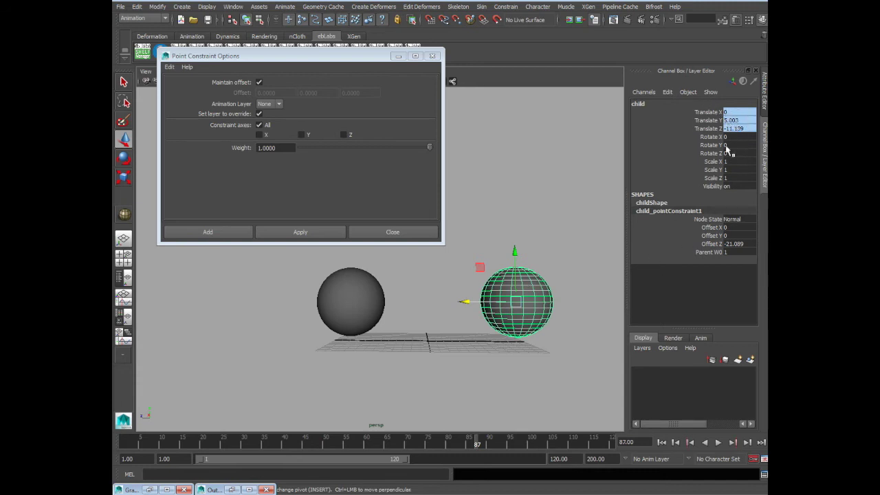
# Step: Test the point constraint by moving and rotating the parent sphere, then rotating the child sphere by itself
pyautogui.click(338, 327)
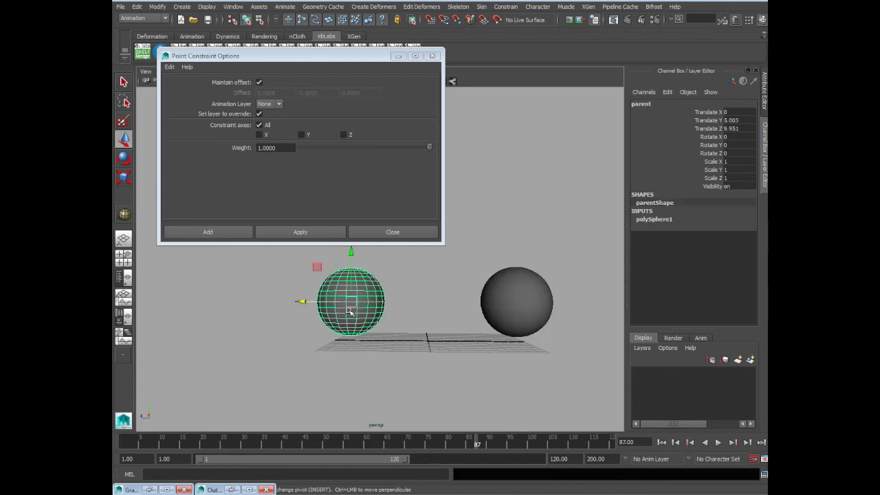
pyautogui.click(398, 56)
pyautogui.press('e')
pyautogui.press('w')
pyautogui.moveTo(352, 301); pyautogui.dragTo(218, 221)
pyautogui.moveTo(280, 279); pyautogui.dragTo(334, 262, button='middle')
pyautogui.press('e')
pyautogui.moveTo(323, 242)
pyautogui.mouseDown()
pyautogui.moveTo(306, 256)
pyautogui.moveTo(321, 232)
pyautogui.moveTo(291, 300)
pyautogui.moveTo(328, 218)
pyautogui.moveTo(325, 227)
pyautogui.moveTo(335, 233)
pyautogui.mouseUp()
pyautogui.click(473, 244)
pyautogui.moveTo(488, 243); pyautogui.dragTo(476, 210)
# Step: Undo the test moves and rotations of the parent and child spheres
pyautogui.hotkey('ctrl', 'z')
pyautogui.hotkey('ctrl', 'z')
pyautogui.hotkey('ctrl', 'z')
pyautogui.hotkey('ctrl', 'z')
pyautogui.hotkey('ctrl', 'z')
pyautogui.hotkey('ctrl', 'z')
pyautogui.hotkey('ctrl', 'z')
pyautogui.hotkey('ctrl', 'z')
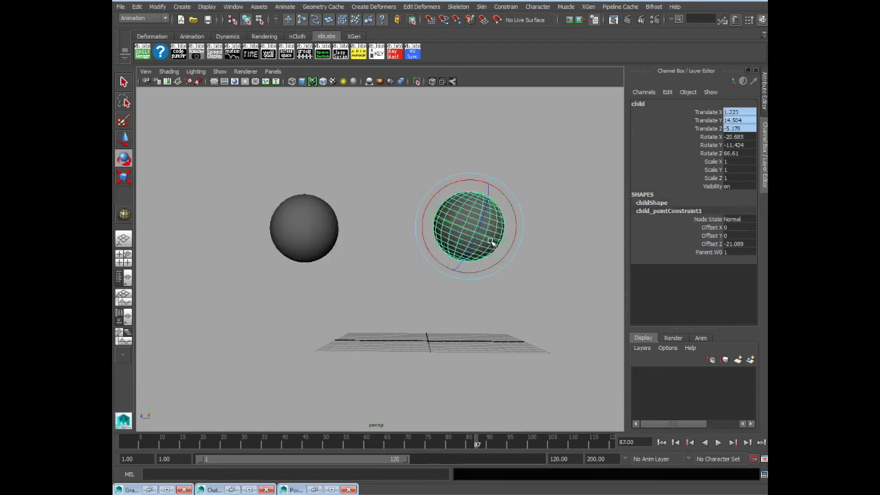
pyautogui.hotkey('ctrl', 'z')
pyautogui.hotkey('ctrl', 'z')
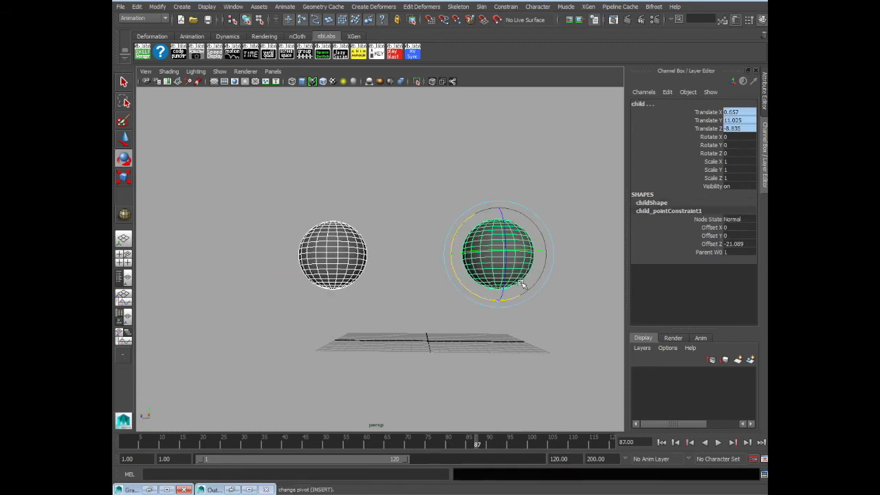
pyautogui.click(333, 260)
pyautogui.press('w')
pyautogui.hotkey('ctrl', 'z')
pyautogui.hotkey('ctrl', 'z')
pyautogui.hotkey('ctrl', 'z')
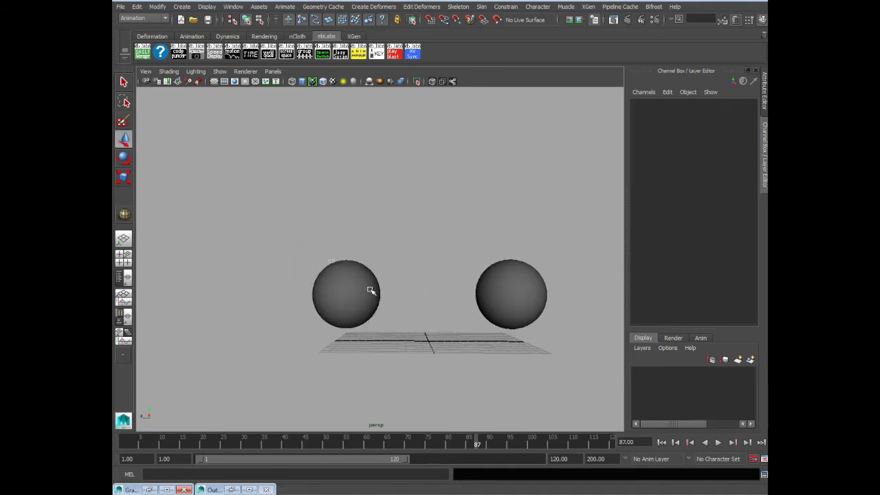
# Step: Select the child sphere's child_pointConstraint1 by name and delete it
pyautogui.click(370, 290)
pyautogui.click(523, 285)
pyautogui.click(664, 210)
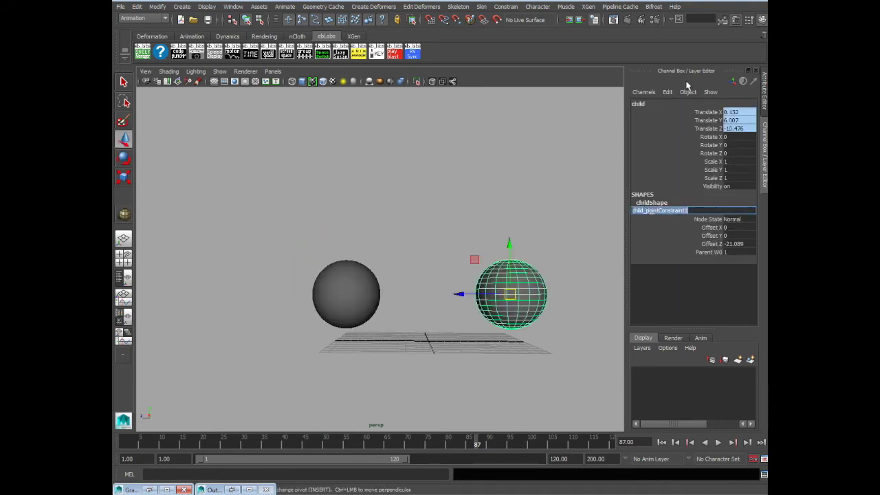
pyautogui.press('Delete')
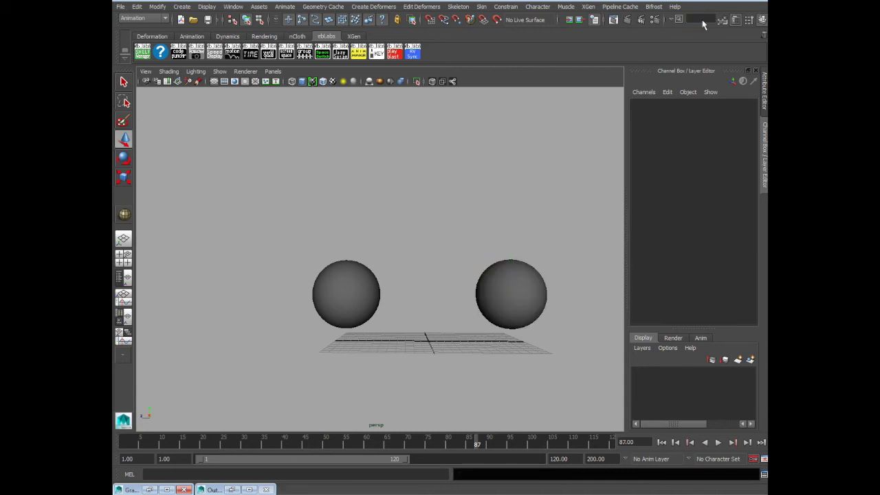
# Step: Orient-constrain the child sphere to the parent sphere with Maintain offset on and all axes constrained
pyautogui.click(346, 308)
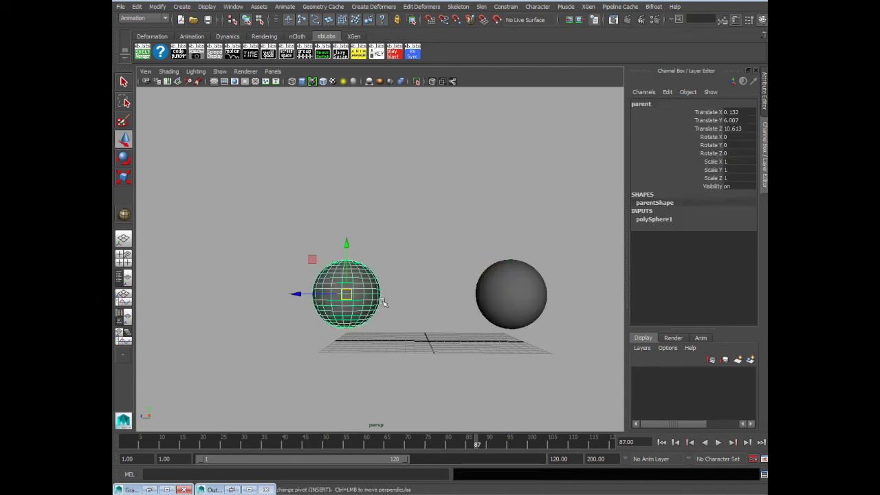
pyautogui.keyDown('shift'); pyautogui.click(506, 294); pyautogui.keyUp('shift')
pyautogui.click(506, 7)
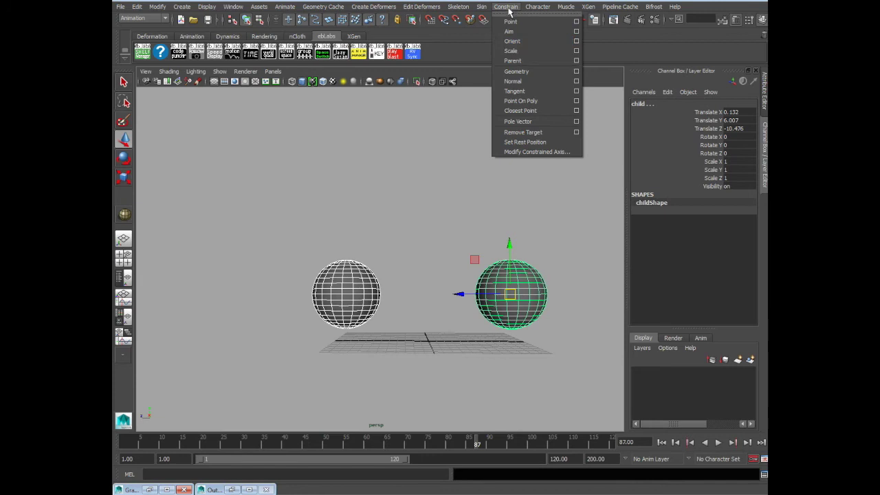
pyautogui.click(576, 42)
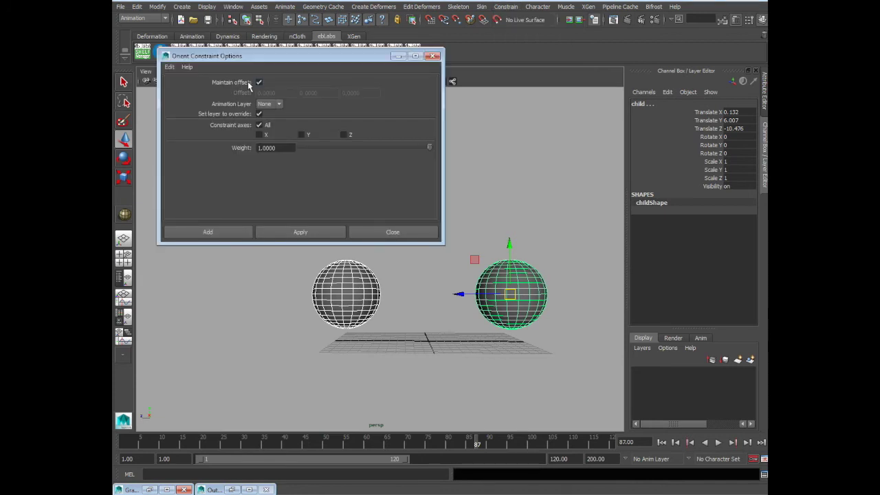
pyautogui.click(299, 231)
pyautogui.click(392, 232)
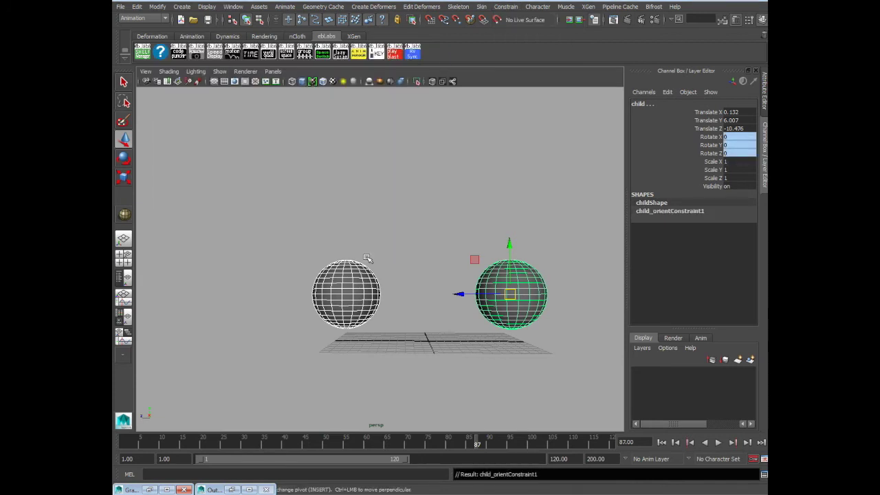
# Step: Try moving and rotating the parent sphere to test the orient constraint, undoing the test changes
pyautogui.click(345, 301)
pyautogui.press('e')
pyautogui.moveTo(346, 271); pyautogui.dragTo(363, 263)
pyautogui.hotkey('ctrl', 'z')
pyautogui.press('w')
pyautogui.press('e')
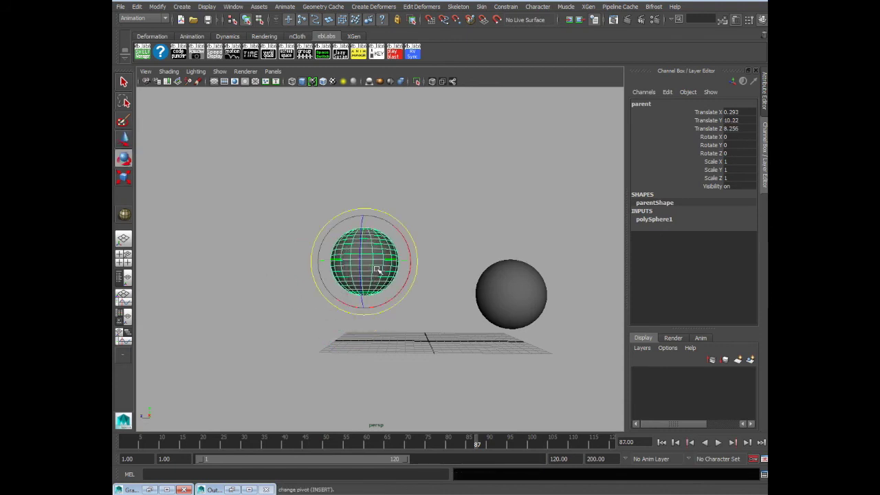
pyautogui.press('w')
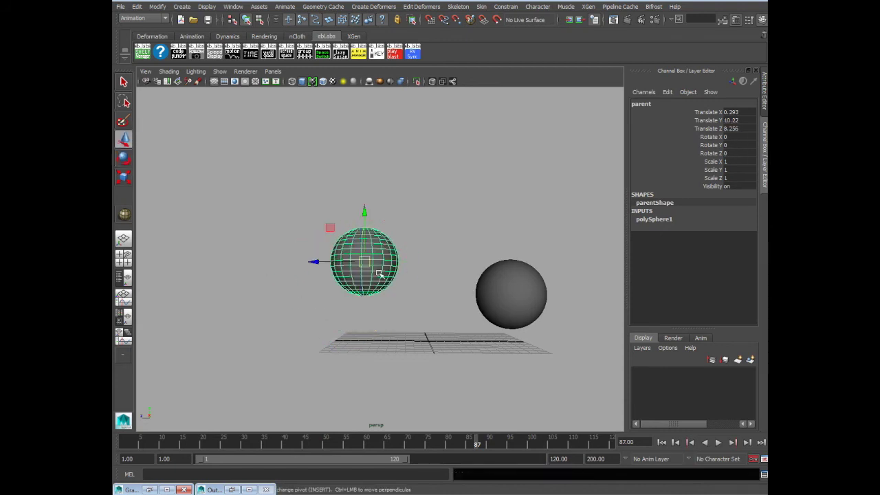
pyautogui.moveTo(375, 274); pyautogui.dragTo(361, 231)
pyautogui.press('e')
pyautogui.hotkey('ctrl', 'z')
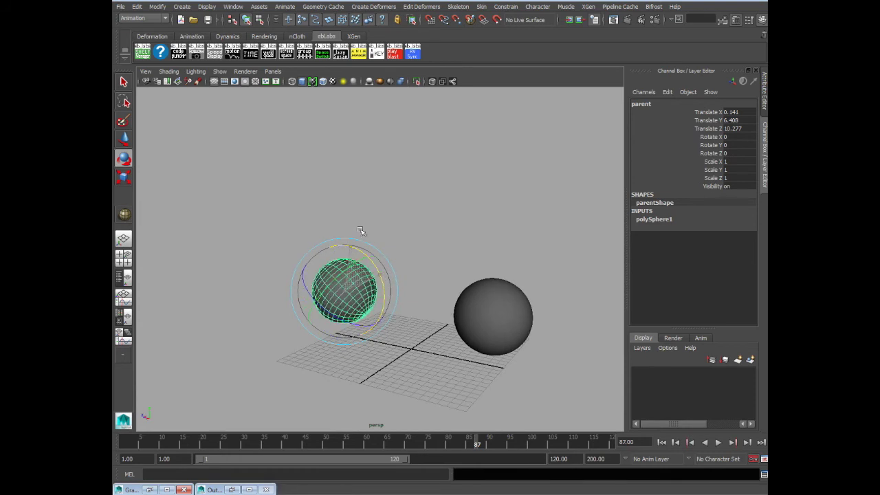
# Step: Rotate the parent sphere while checking the child's orientation in wireframe display, and undo the rotation
pyautogui.moveTo(383, 282); pyautogui.dragTo(454, 272)
pyautogui.press('4')
pyautogui.moveTo(383, 262); pyautogui.dragTo(337, 270)
pyautogui.hotkey('ctrl', 'z')
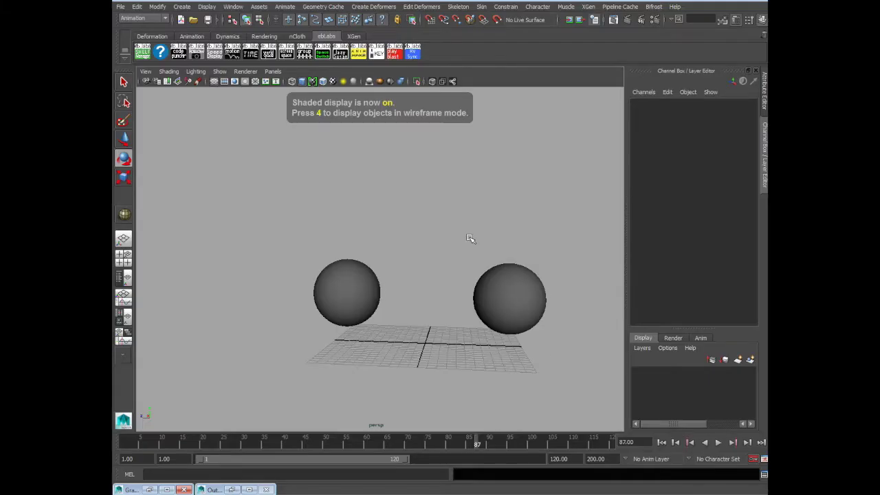
pyautogui.keyDown('alt'); pyautogui.moveTo(471, 240); pyautogui.dragTo(446, 246); pyautogui.keyUp('alt')
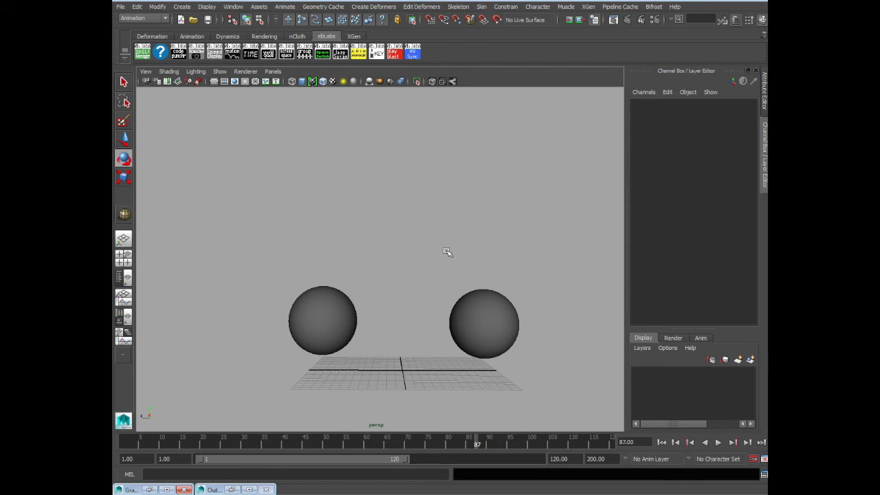
pyautogui.keyDown('alt'); pyautogui.moveTo(446, 252); pyautogui.dragTo(402, 314); pyautogui.keyUp('alt')
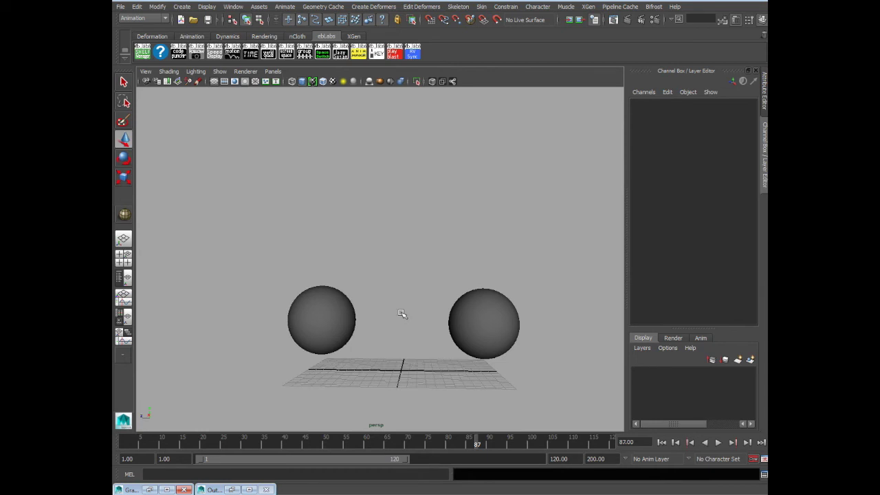
# Step: Show the Outliner and move the spheres closer together, the parent to about Z 6.3 and the child to about Z -9
pyautogui.click(226, 489)
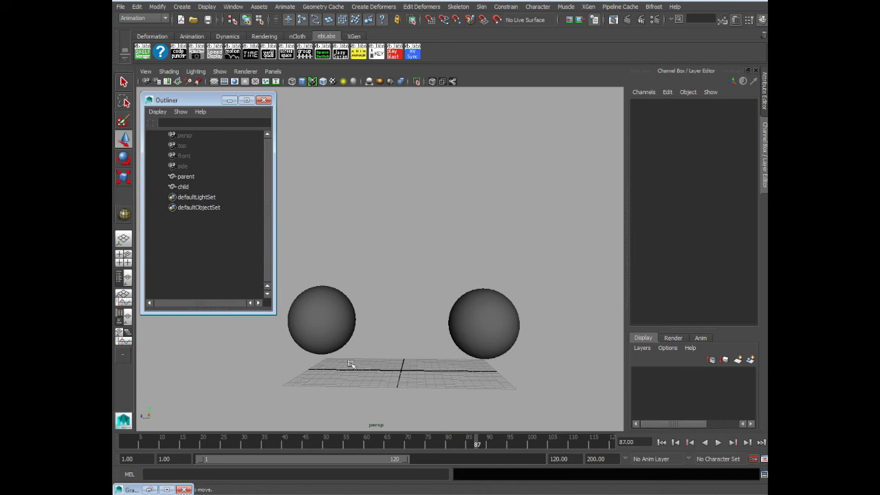
pyautogui.click(324, 336)
pyautogui.moveTo(322, 319); pyautogui.dragTo(352, 314)
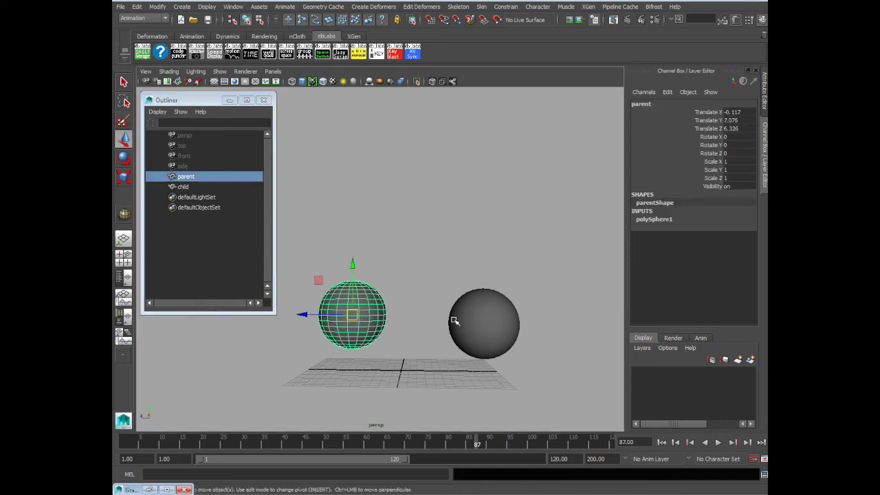
pyautogui.click(453, 320)
pyautogui.moveTo(477, 324); pyautogui.dragTo(464, 317)
pyautogui.click(532, 296)
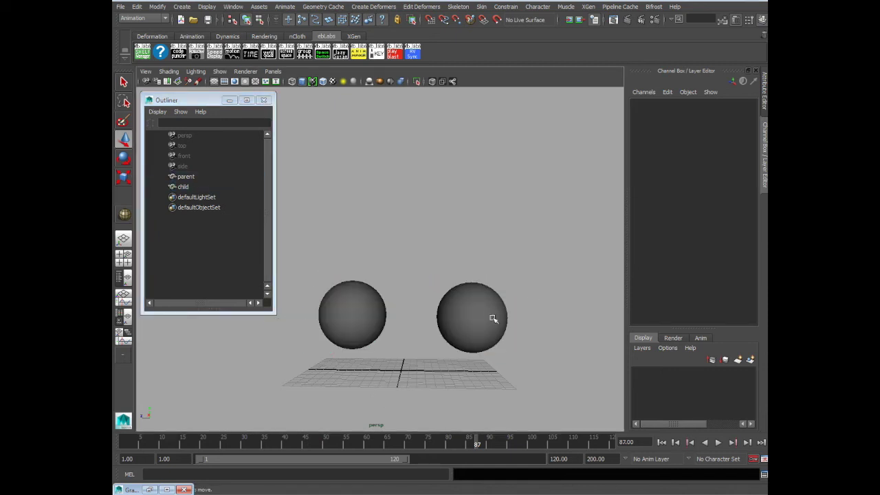
# Step: Parent the child sphere under the parent sphere in the Outliner and expand the hierarchy
pyautogui.click(483, 317)
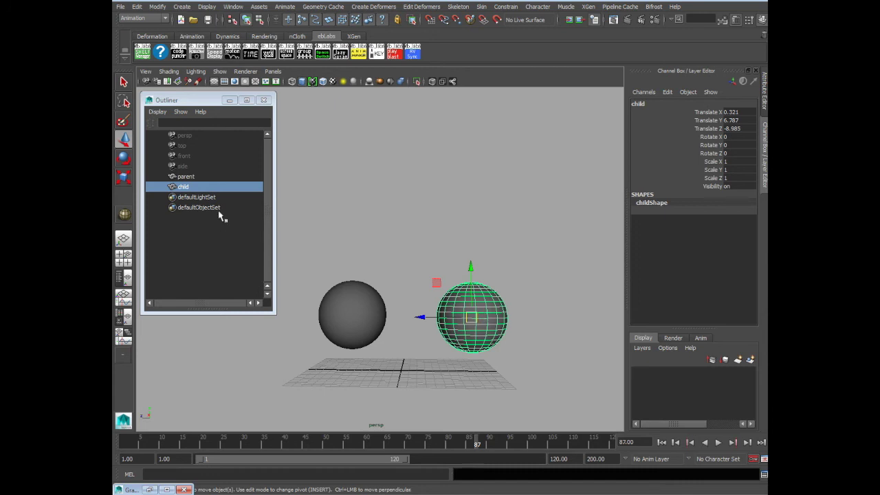
pyautogui.click(185, 191)
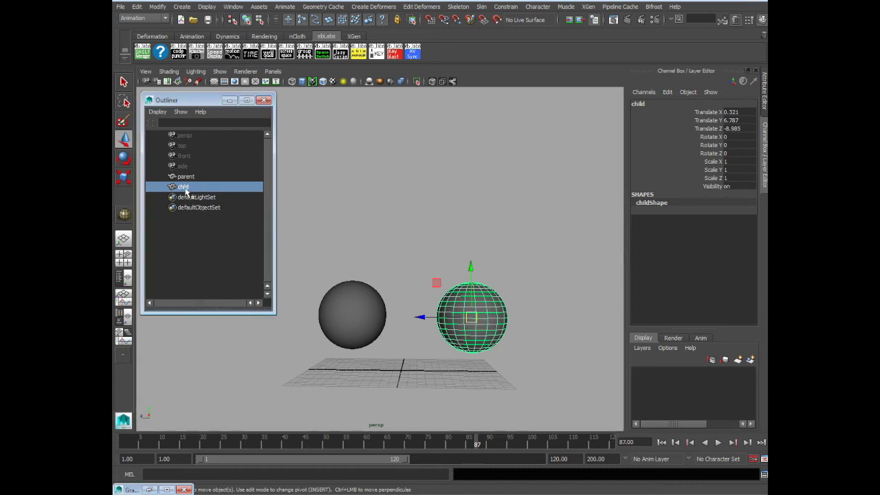
pyautogui.moveTo(183, 191); pyautogui.dragTo(185, 181, button='middle')
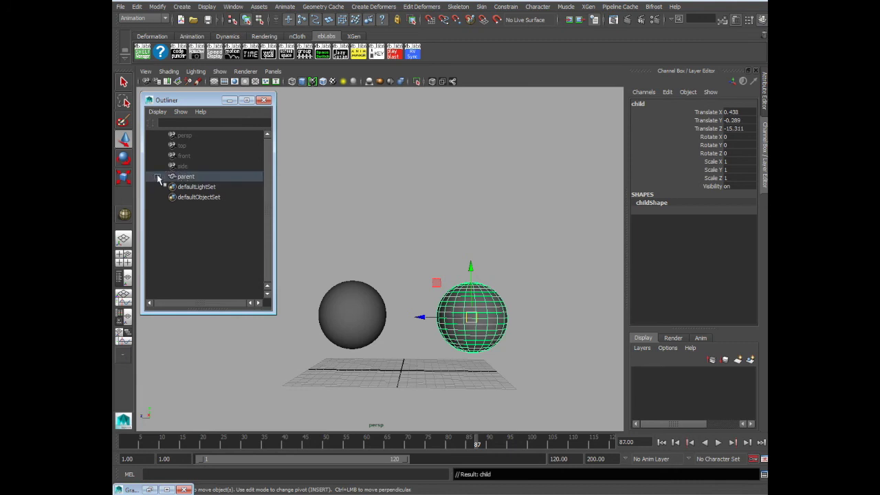
pyautogui.click(158, 176)
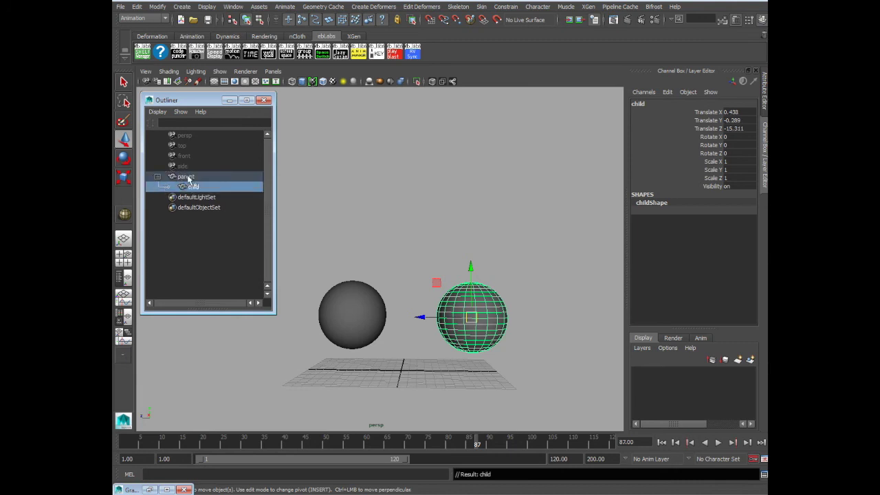
# Step: Move and rotate the parent sphere into two different poses and key them at frames 62 and 87
pyautogui.click(353, 297)
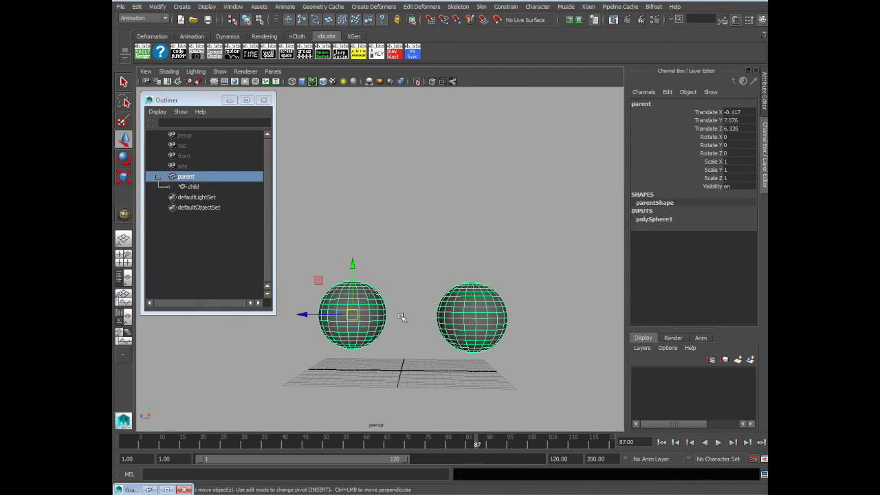
pyautogui.moveTo(351, 313); pyautogui.dragTo(433, 193)
pyautogui.press('e')
pyautogui.moveTo(452, 244); pyautogui.dragTo(448, 256)
pyautogui.press('w')
pyautogui.press('s')
pyautogui.moveTo(436, 197); pyautogui.dragTo(506, 180)
pyautogui.press(',')
pyautogui.press('e')
pyautogui.moveTo(520, 225); pyautogui.dragTo(473, 228)
pyautogui.press('s')
# Step: Review the parent sphere's animation, then key the child sphere at frame 62 and play it back
pyautogui.hotkey('alt', 'v')
pyautogui.moveTo(397, 448)
pyautogui.mouseDown()
pyautogui.moveTo(477, 444)
pyautogui.moveTo(338, 444)
pyautogui.moveTo(477, 445)
pyautogui.mouseUp()
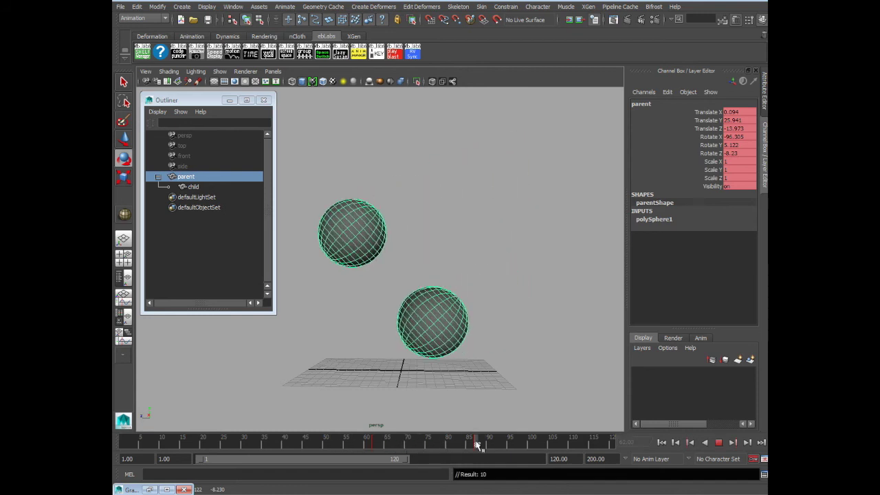
pyautogui.click(374, 446)
pyautogui.click(499, 278)
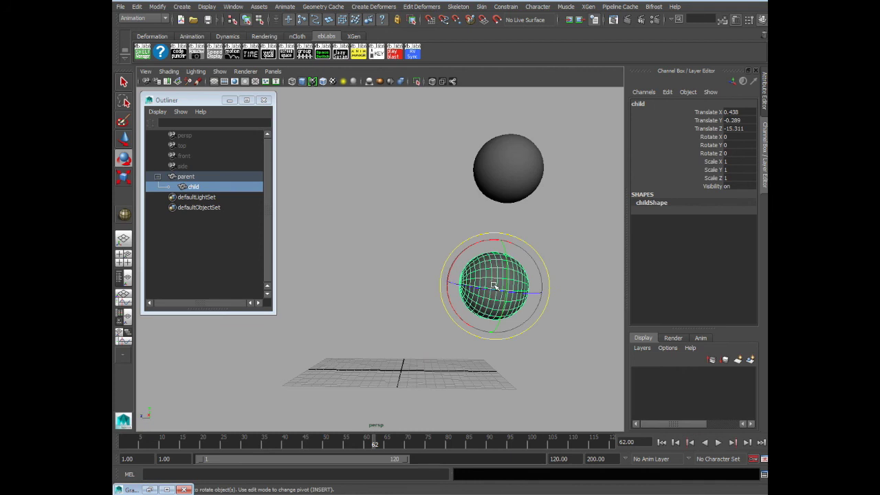
pyautogui.press('s')
pyautogui.hotkey('alt', 'v')
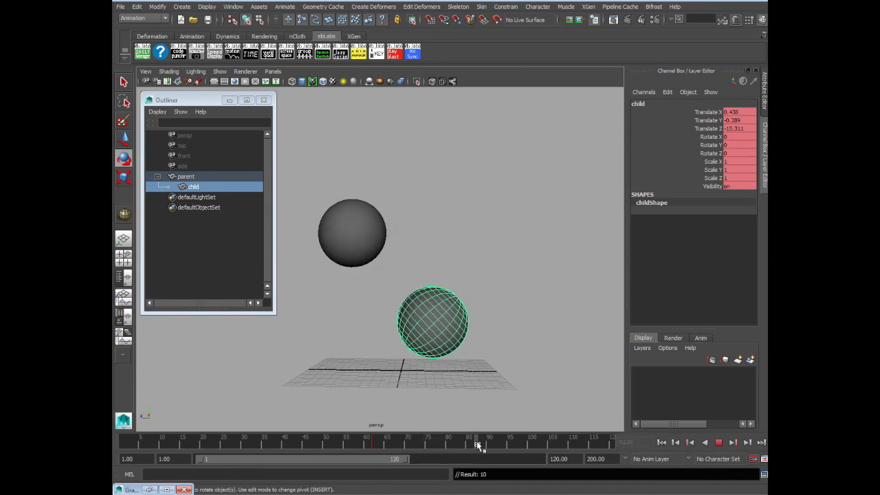
pyautogui.hotkey('alt', 'v')
# Step: At frame 98, move the child sphere to about Y 12.4, Z -8.5 and rotate it about 69 degrees in X
pyautogui.press('w')
pyautogui.moveTo(432, 321); pyautogui.dragTo(468, 213)
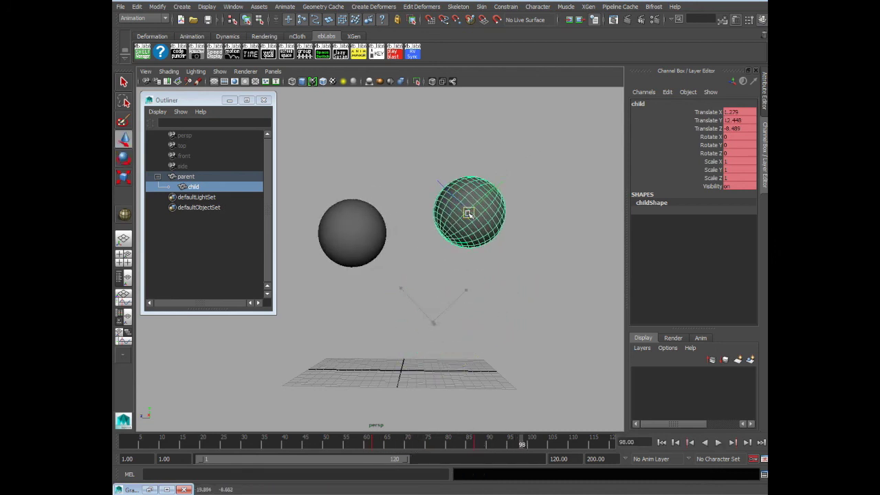
pyautogui.press('e')
pyautogui.click(426, 199)
pyautogui.hotkey('ctrl', 'z')
pyautogui.moveTo(426, 199); pyautogui.dragTo(470, 451)
# Step: At frame 87, move the child sphere to about Y -0.7, Z -9.7 and rotate it about 52 degrees in X
pyautogui.moveTo(379, 446); pyautogui.dragTo(477, 444)
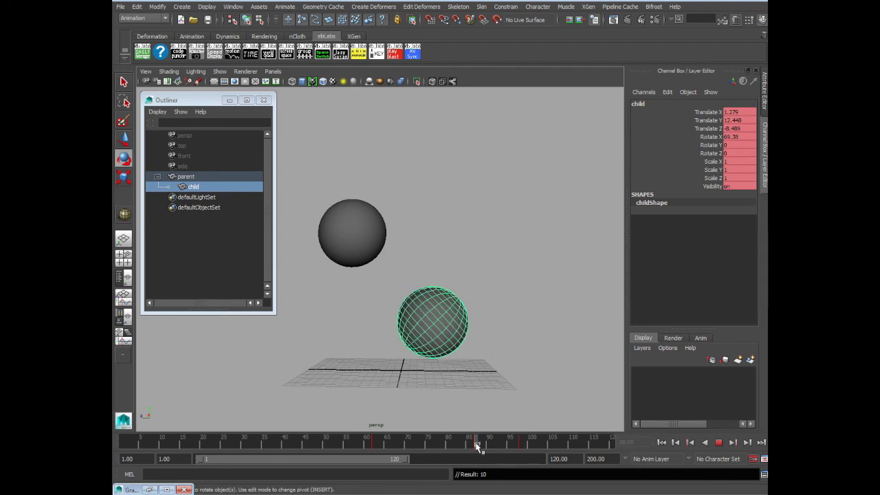
pyautogui.press('w')
pyautogui.moveTo(432, 308); pyautogui.dragTo(399, 292)
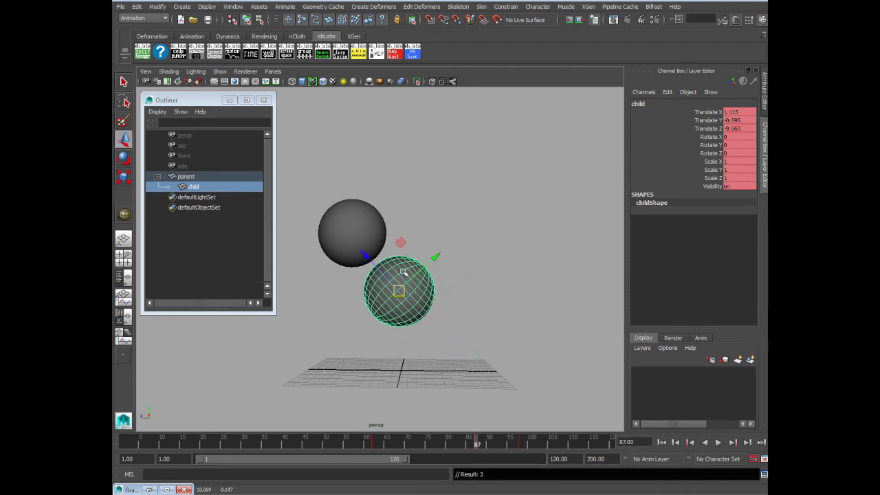
pyautogui.press('e')
pyautogui.moveTo(411, 247); pyautogui.dragTo(383, 250)
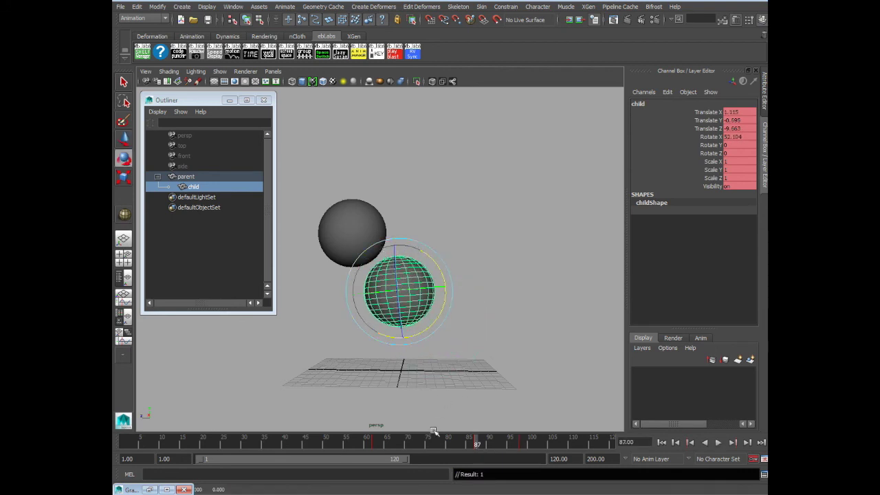
# Step: At frame 63, try moving the parent sphere to about Y 29.2, Z -3.6, and undo the move
pyautogui.hotkey('alt', 'v')
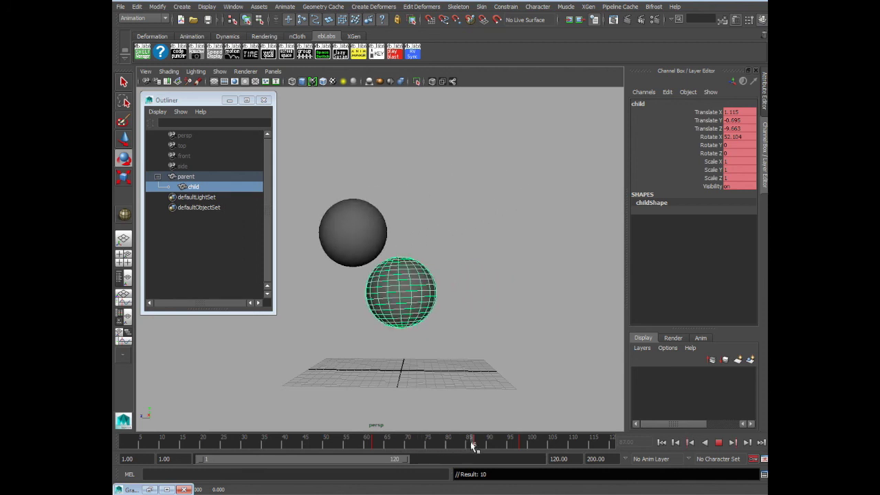
pyautogui.click(377, 444)
pyautogui.click(519, 175)
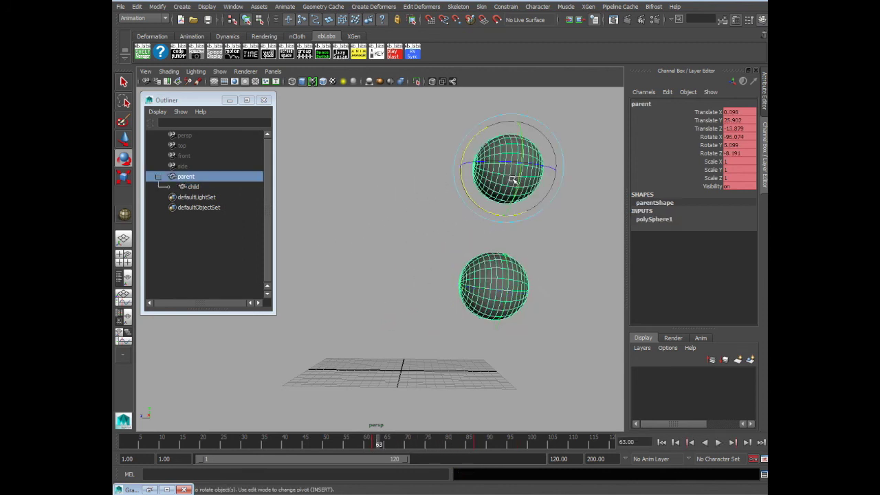
pyautogui.press('w')
pyautogui.moveTo(511, 174); pyautogui.dragTo(429, 147)
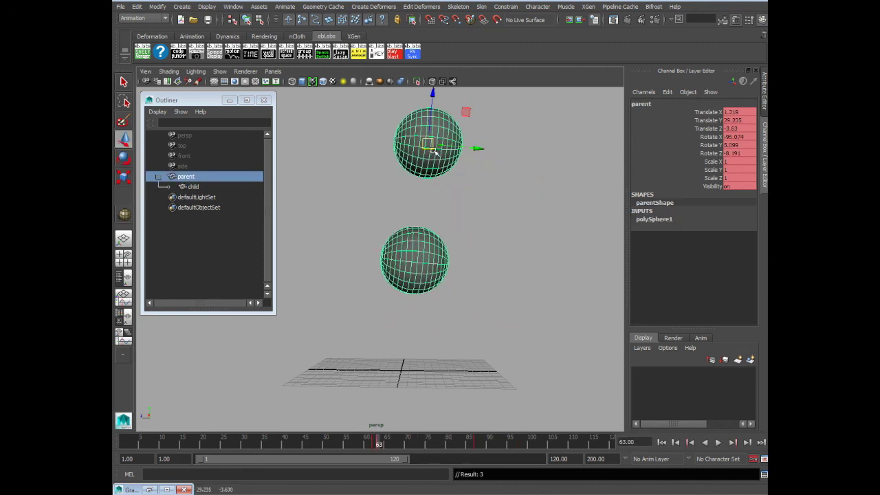
pyautogui.hotkey('ctrl', 'z')
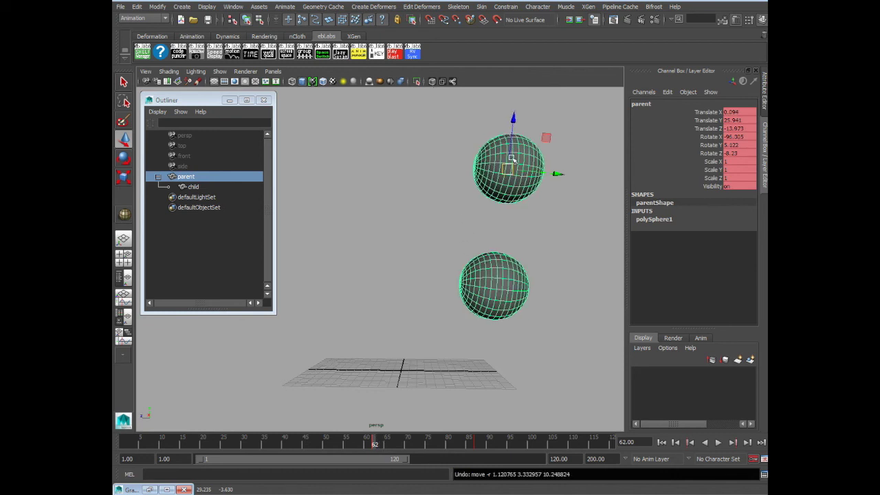
pyautogui.hotkey('alt', ',')
# Step: At frame 87, move the parent sphere to about Y 11.7, Z -10.2 and key the new position
pyautogui.click(474, 444)
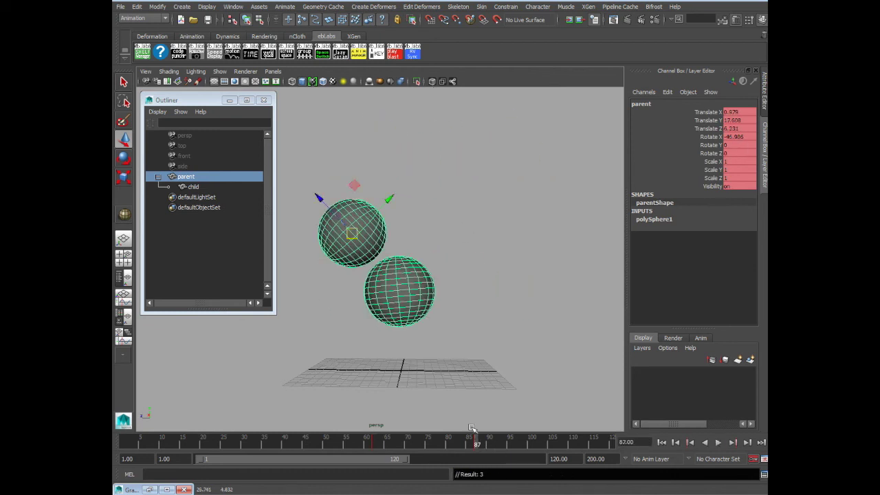
pyautogui.moveTo(352, 236); pyautogui.dragTo(505, 145)
pyautogui.moveTo(376, 445); pyautogui.dragTo(477, 439)
pyautogui.click(562, 205)
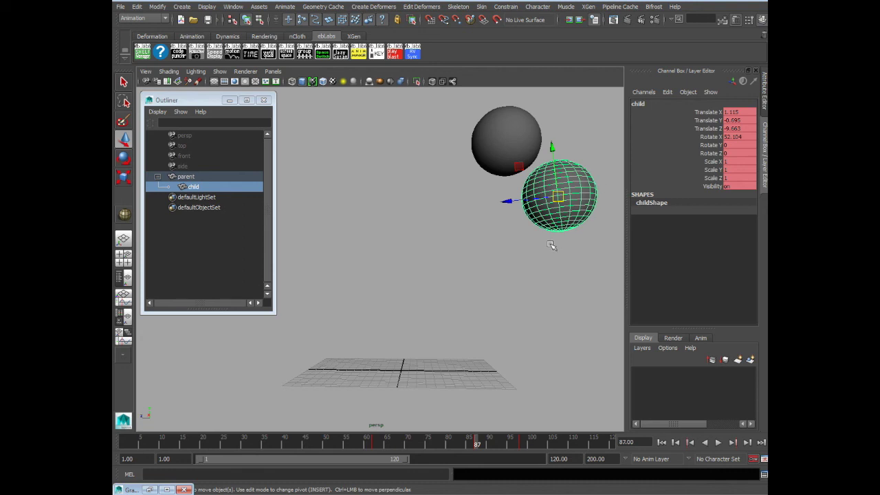
pyautogui.click(507, 127)
pyautogui.moveTo(515, 141); pyautogui.dragTo(474, 304)
pyautogui.press('s')
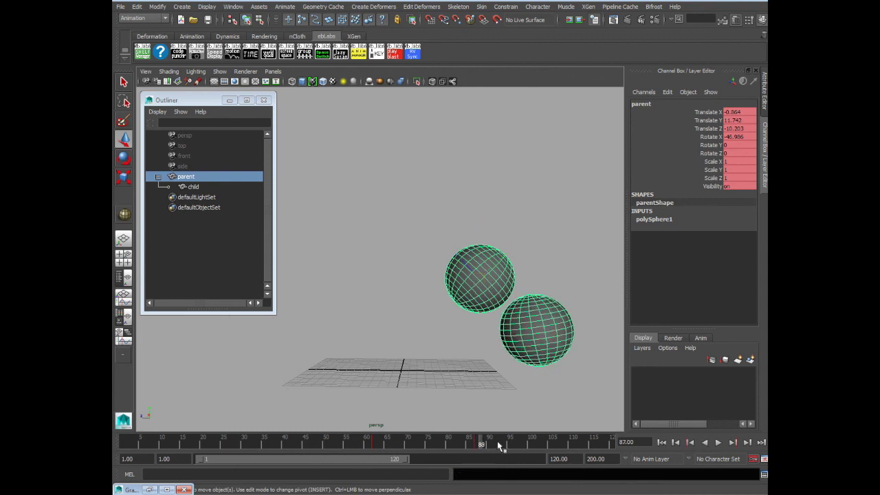
# Step: Scrub past frame 87 to check the child sphere's motion, and delete its key at frame 98
pyautogui.moveTo(481, 444); pyautogui.dragTo(556, 447)
pyautogui.press('Down')
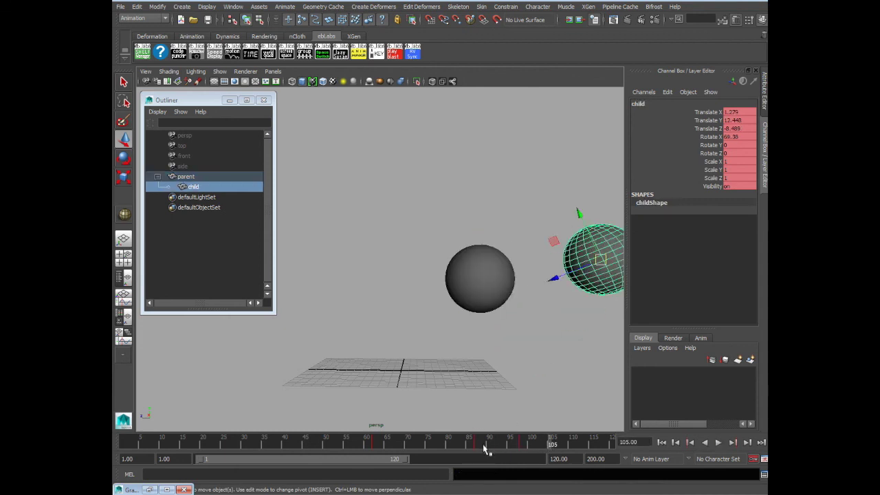
pyautogui.moveTo(526, 444); pyautogui.dragTo(475, 445)
pyautogui.rightClick(521, 445)
pyautogui.click(539, 326)
pyautogui.click(485, 282)
pyautogui.click(554, 364)
pyautogui.click(497, 285)
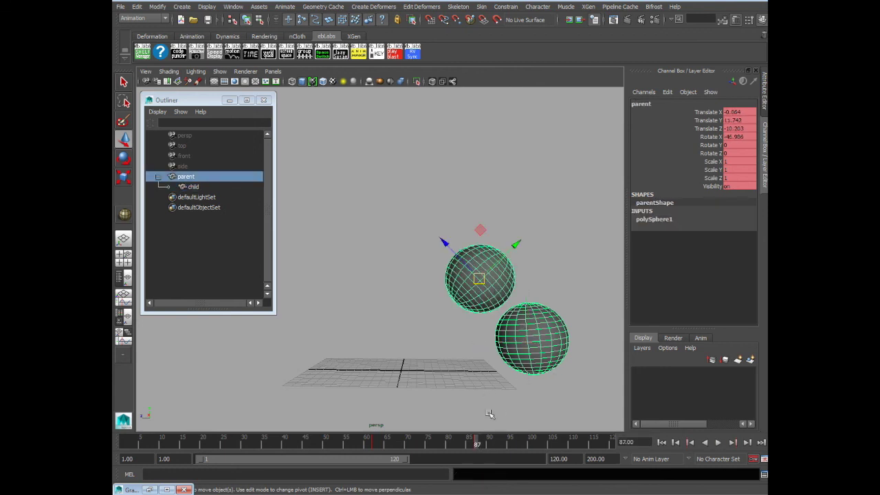
# Step: At frame 102, move the parent sphere away along Z and return the child sphere to its former spot, about Y 12.9, Z -22.7
pyautogui.moveTo(479, 445); pyautogui.dragTo(541, 447)
pyautogui.moveTo(472, 277); pyautogui.dragTo(352, 268)
pyautogui.hotkey('ctrl', 'z')
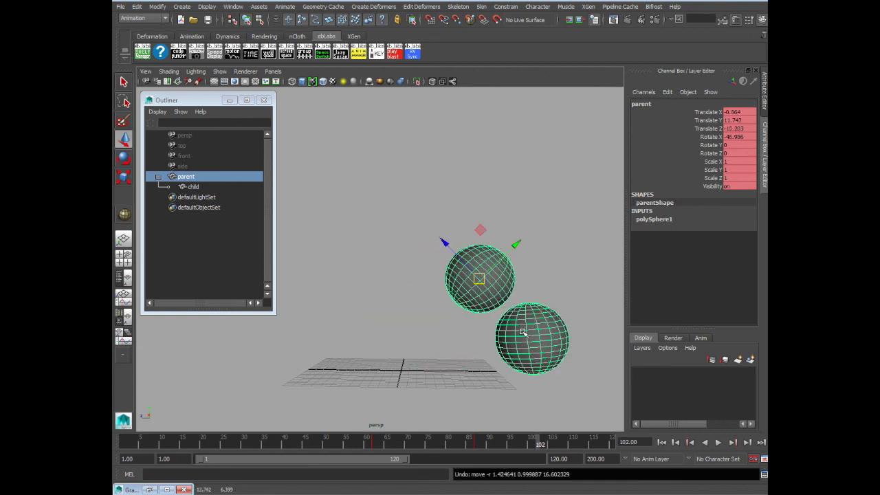
pyautogui.click(535, 331)
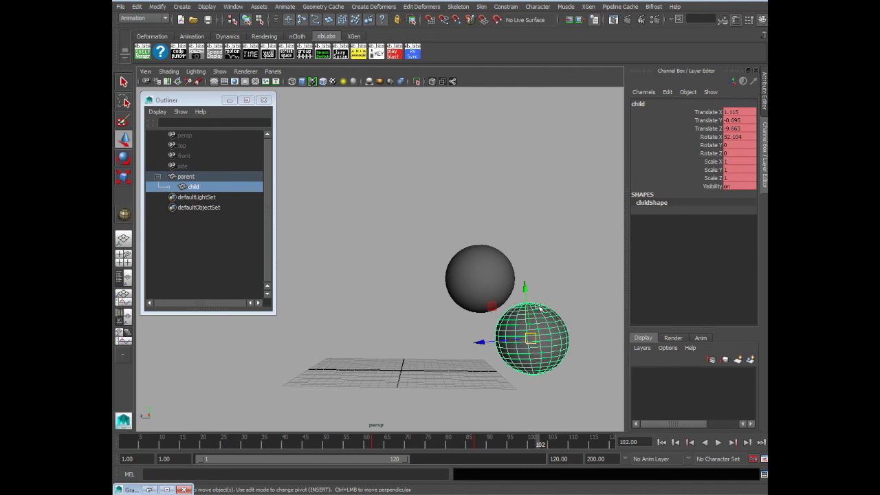
pyautogui.click(478, 271)
pyautogui.moveTo(474, 275); pyautogui.dragTo(325, 282)
pyautogui.click(371, 342)
pyautogui.moveTo(371, 342); pyautogui.dragTo(535, 348)
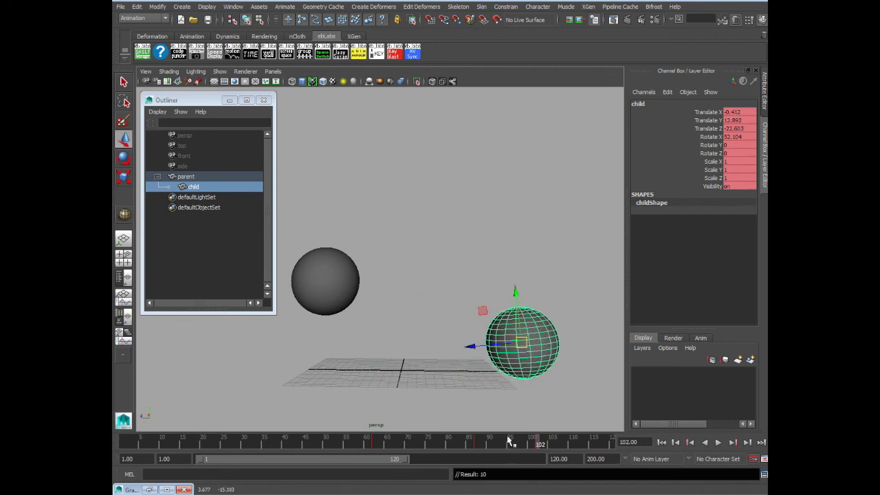
# Step: Fine-tune the child sphere's position at frame 102 to match its frame 87 placement, checking by playback and scrubbing
pyautogui.hotkey('alt', 'v')
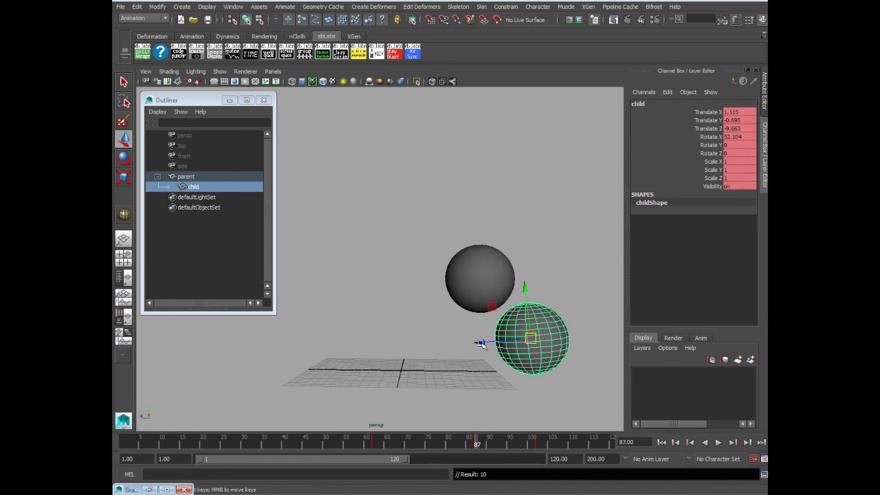
pyautogui.hotkey('alt', 'v')
pyautogui.moveTo(473, 347); pyautogui.dragTo(479, 348)
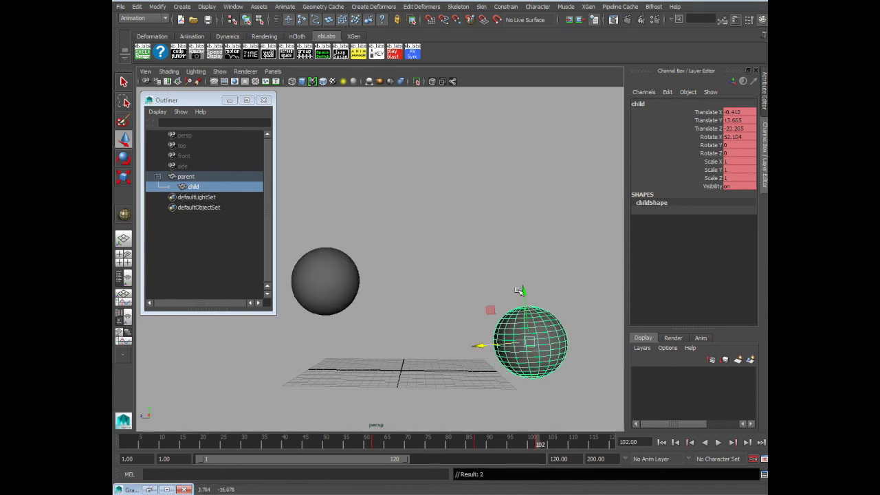
pyautogui.moveTo(521, 288); pyautogui.dragTo(517, 296)
pyautogui.moveTo(479, 345); pyautogui.dragTo(477, 342)
pyautogui.hotkey('alt', 'v')
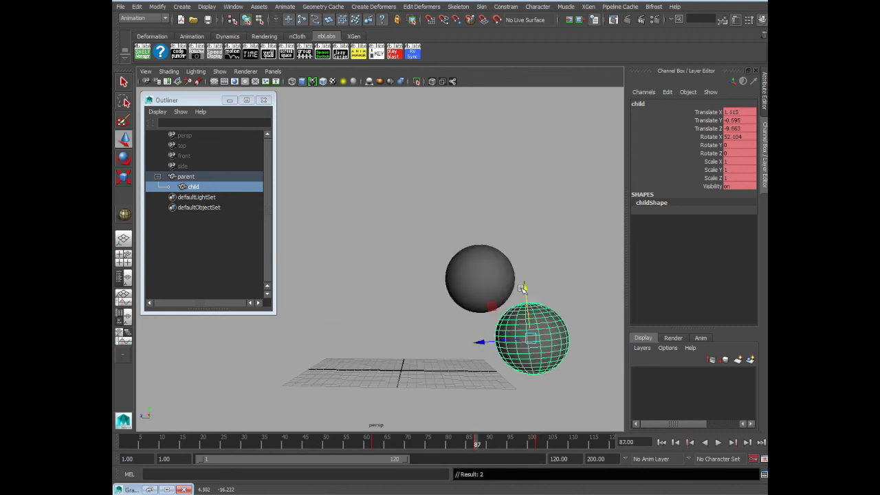
pyautogui.moveTo(481, 446); pyautogui.dragTo(535, 444)
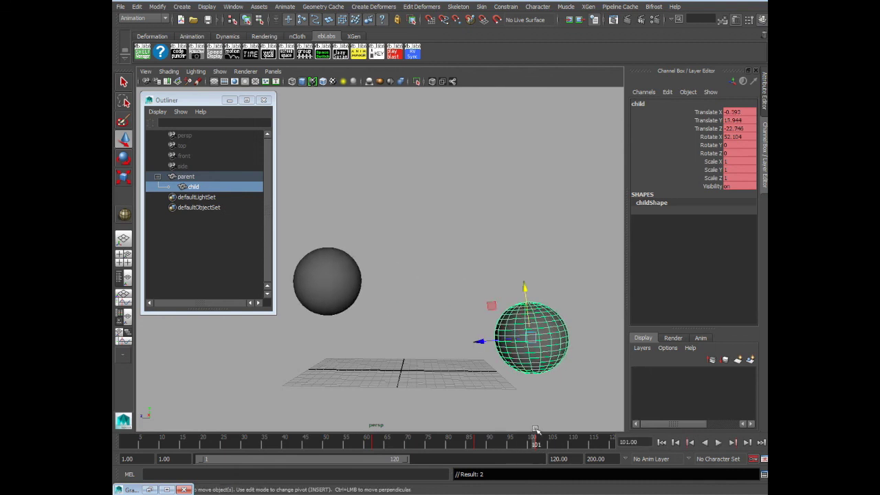